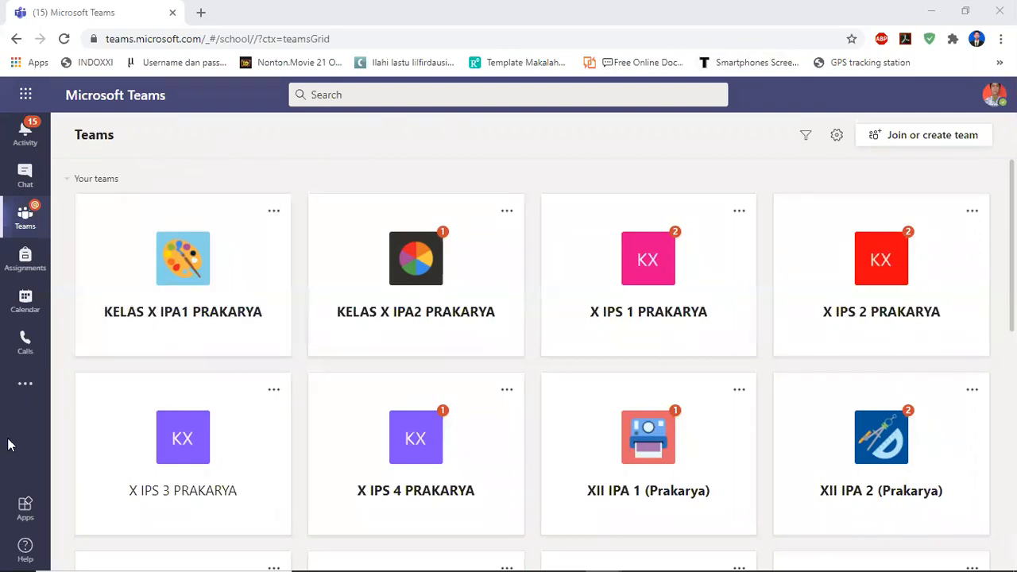
# Open the Testportal app from the more-apps list and sign in with the Microsoft account.
pyautogui.click(26, 387)
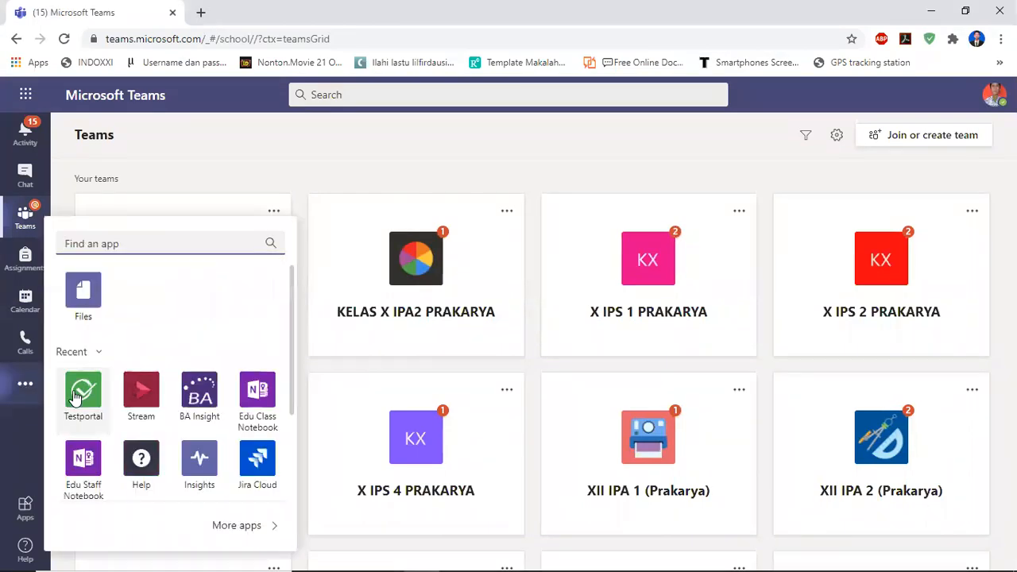
pyautogui.click(74, 397)
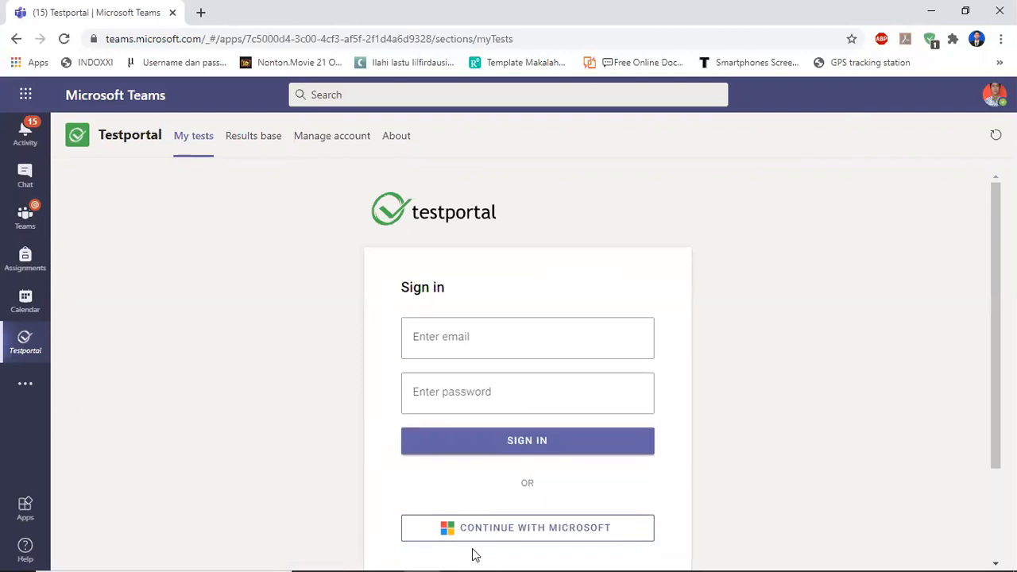
pyautogui.click(508, 541)
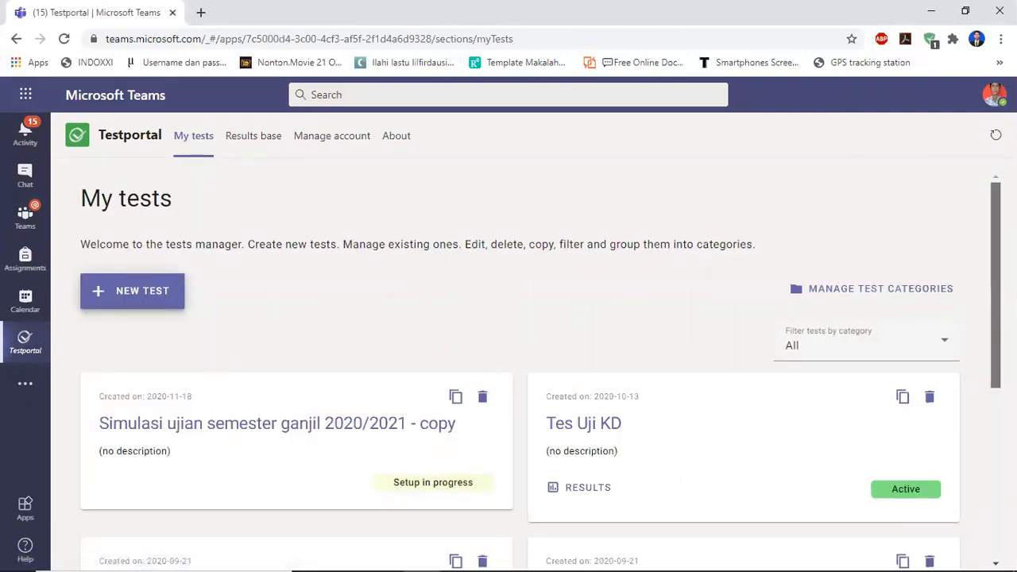
# Open the test "Simulasi ujian semester ganjil 2020/2021 - copy" and review its configuration summary and sections.
pyautogui.scroll(-3, 520, 373)
pyautogui.scroll(4, 541, 370)
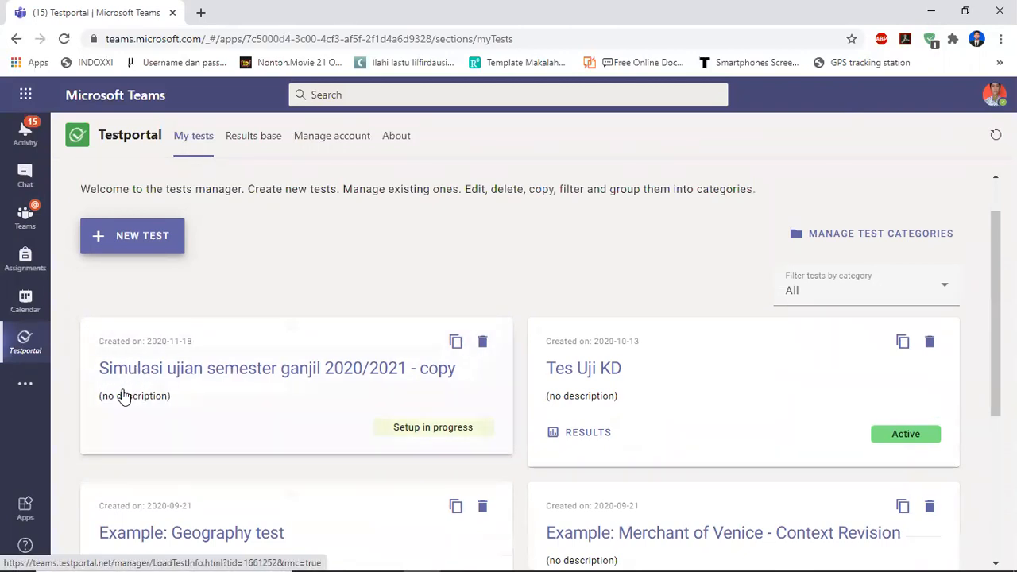
pyautogui.click(227, 379)
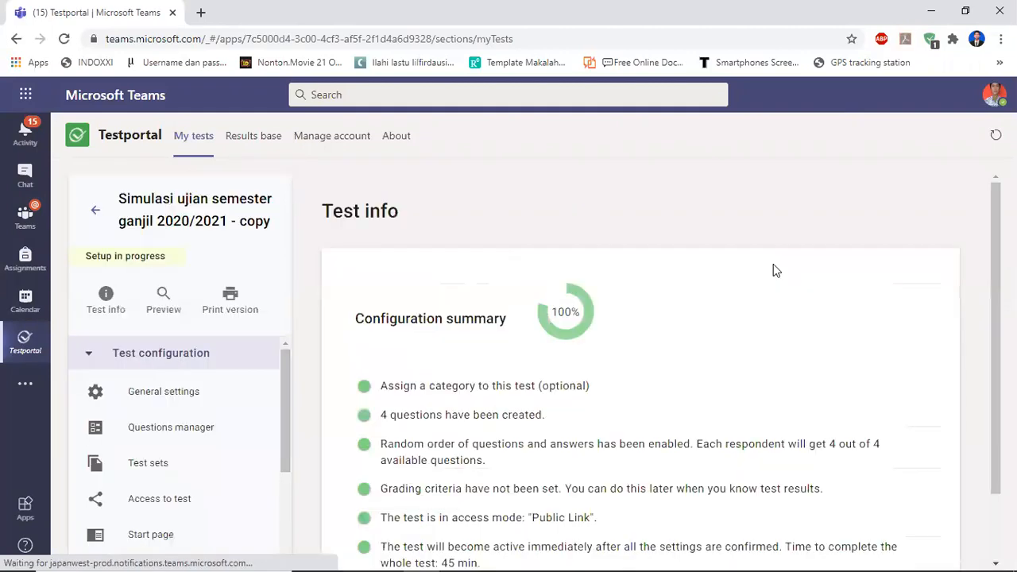
pyautogui.moveTo(996, 318)
pyautogui.mouseDown()
pyautogui.moveTo(995, 344)
pyautogui.moveTo(996, 324)
pyautogui.mouseUp()
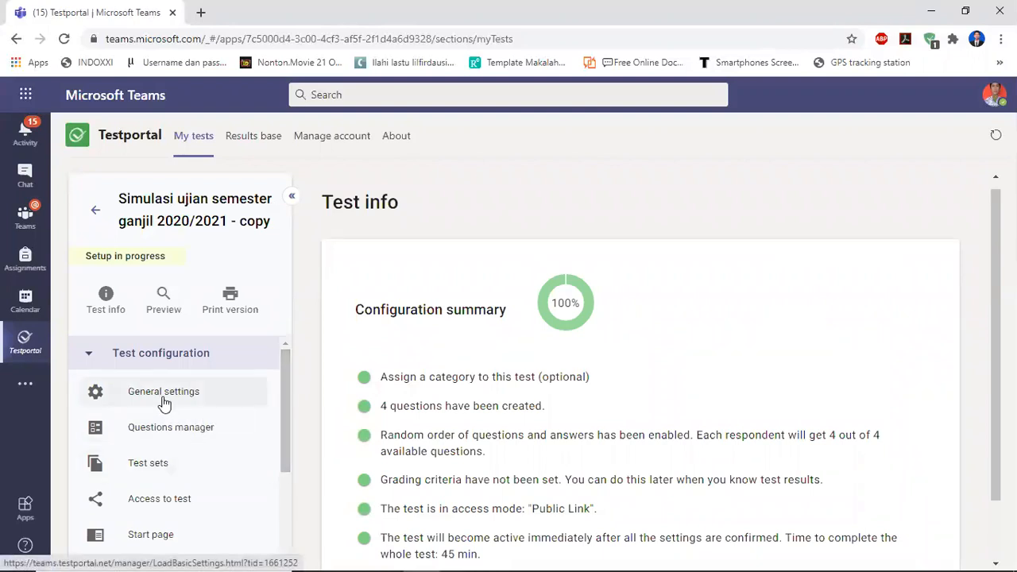
pyautogui.moveTo(284, 386); pyautogui.dragTo(279, 467)
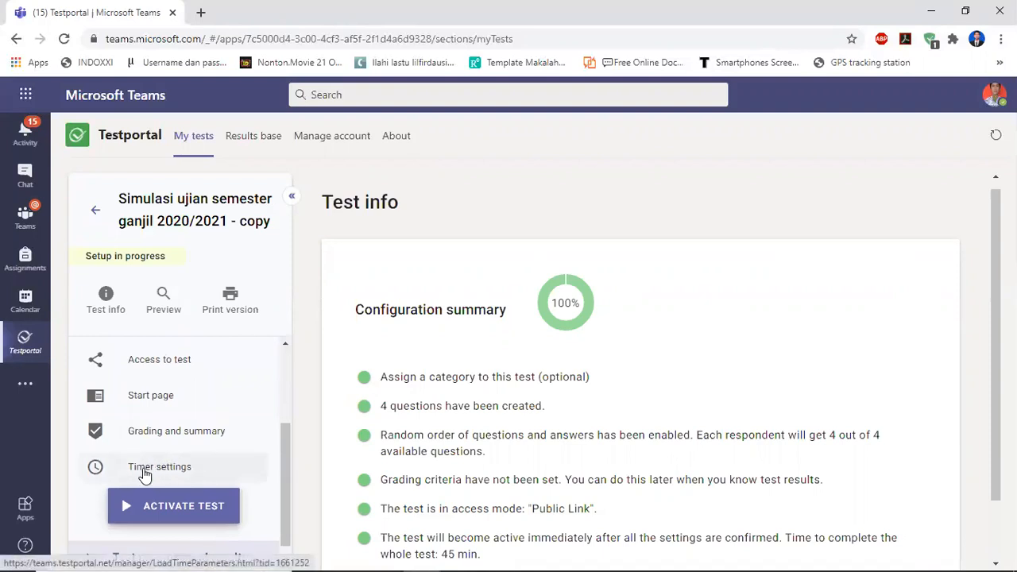
pyautogui.moveTo(282, 469); pyautogui.dragTo(288, 386)
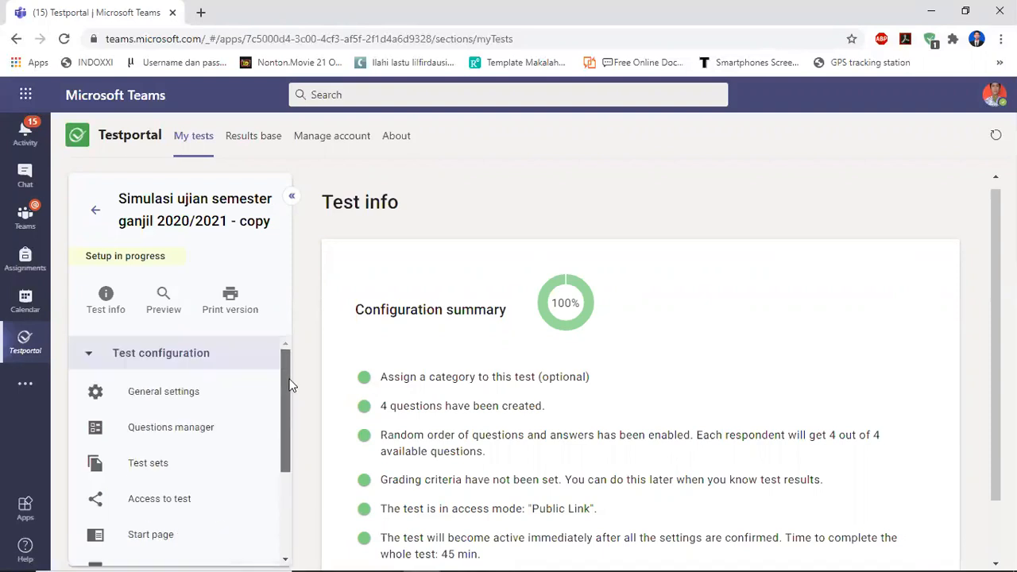
# Review the test's general settings, then its questions in the Questions manager.
pyautogui.click(192, 394)
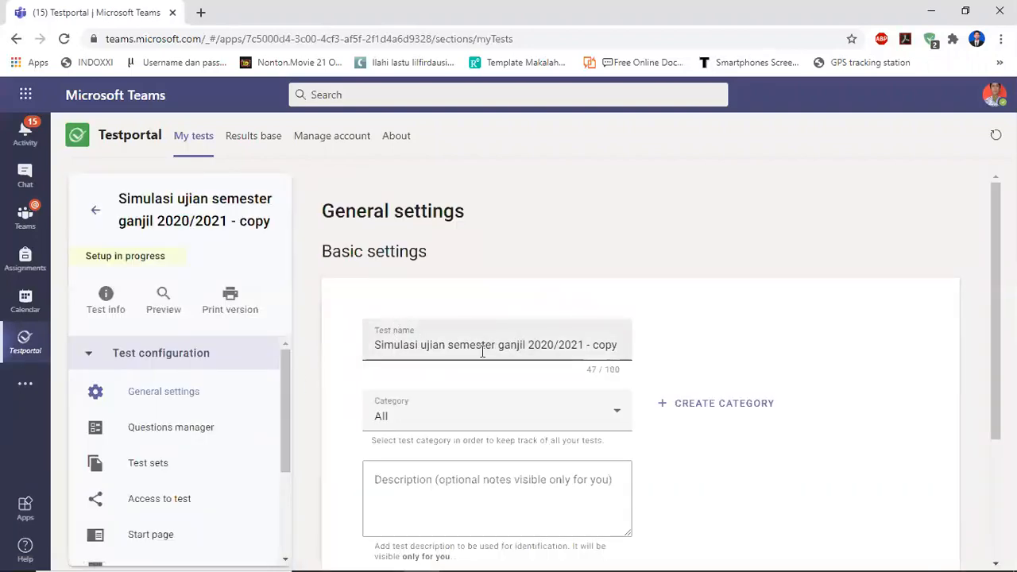
pyautogui.click(420, 346)
pyautogui.click(171, 429)
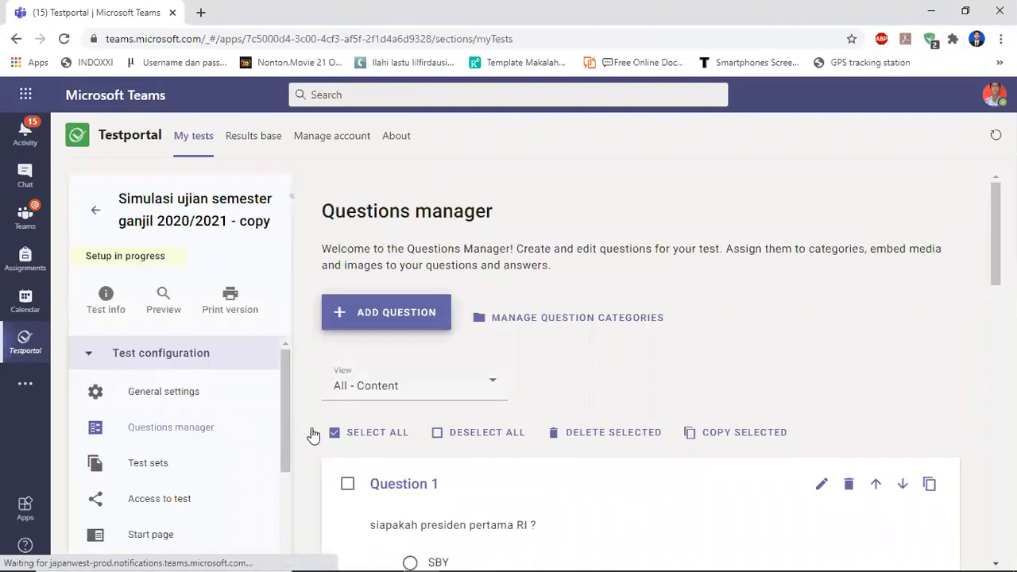
pyautogui.moveTo(994, 244); pyautogui.dragTo(987, 284)
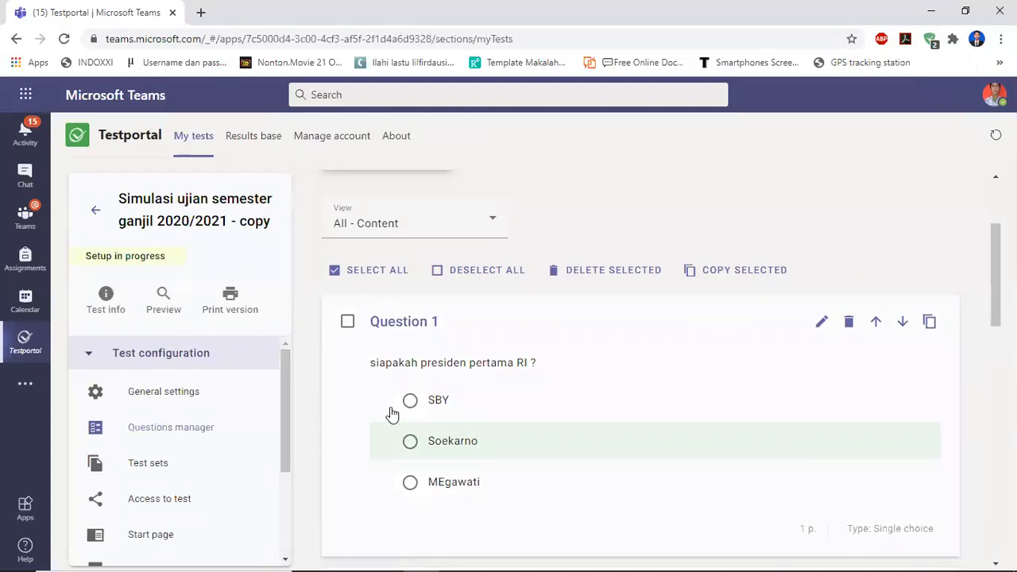
pyautogui.moveTo(286, 388); pyautogui.dragTo(281, 432)
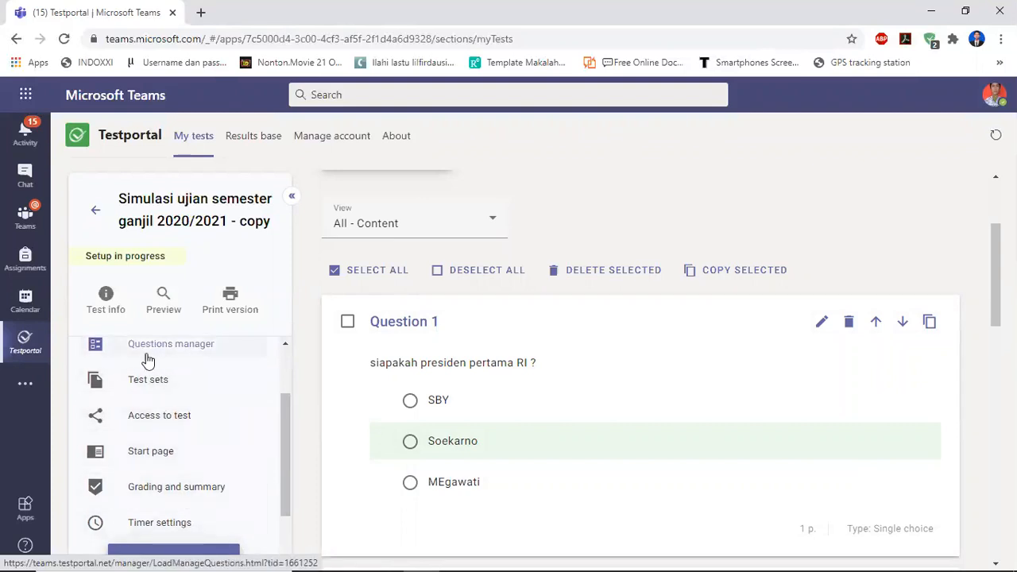
# Open Test sets and save the random order of questions and answers, drawing 4 questions.
pyautogui.click(148, 382)
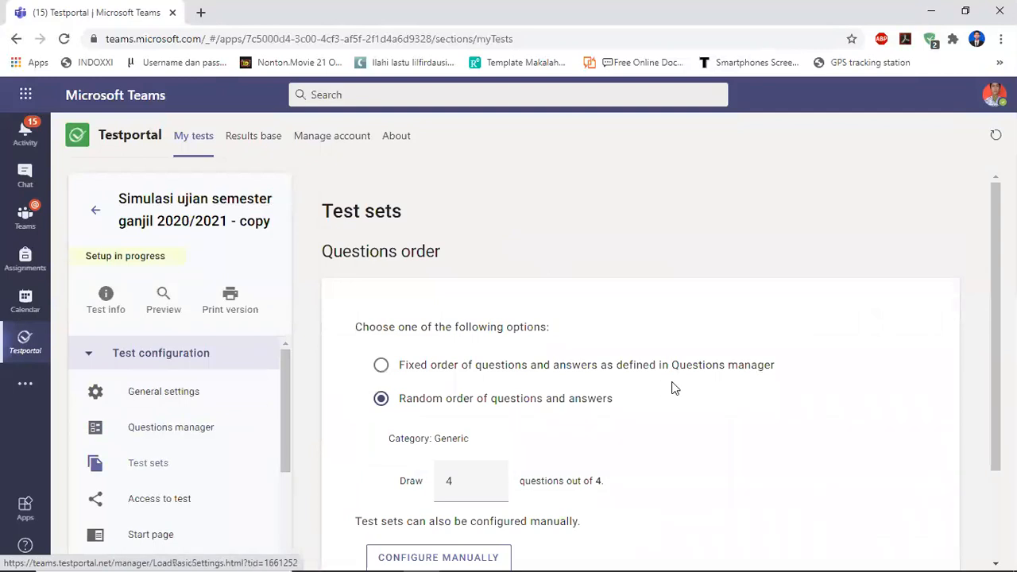
pyautogui.scroll(-2, 411, 352)
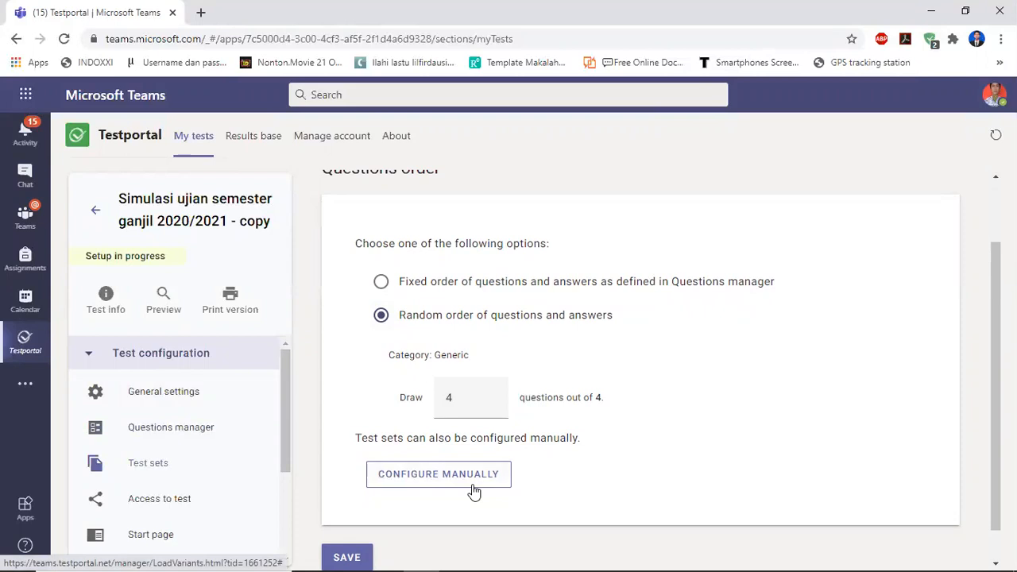
pyautogui.click(355, 554)
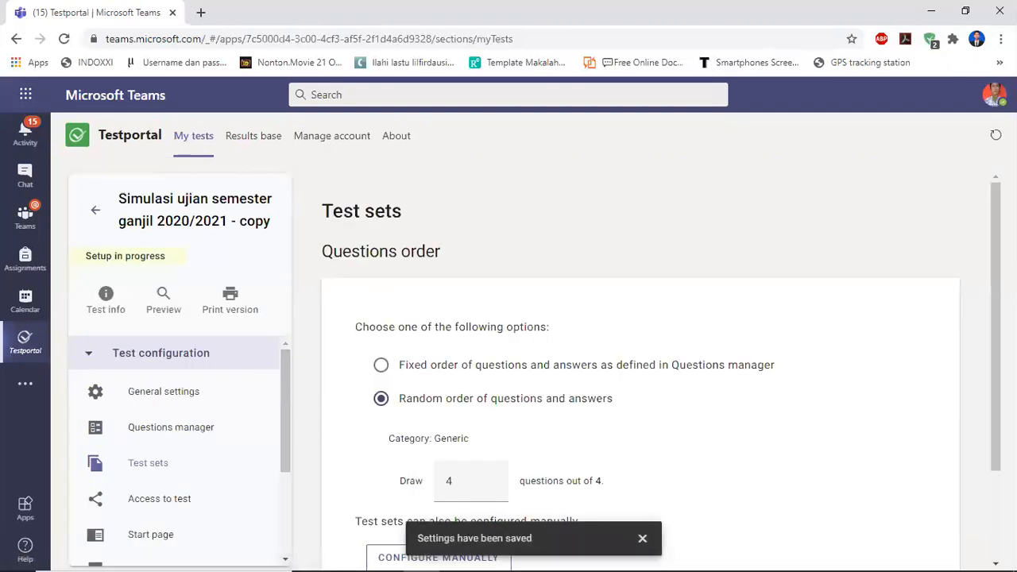
# Open Access to test and review the access type, test link and respondent options.
pyautogui.scroll(-2, 990, 419)
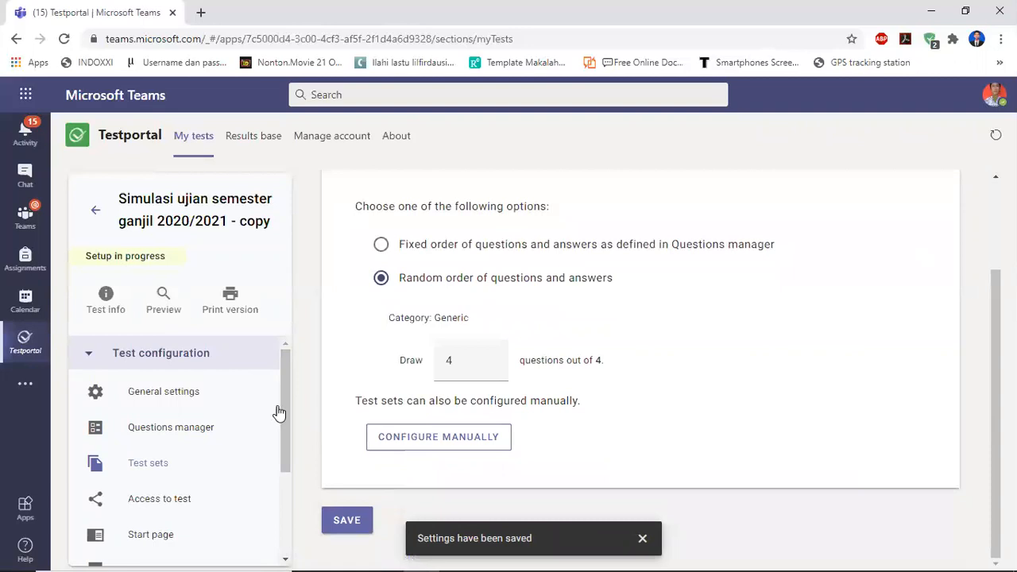
pyautogui.moveTo(282, 406); pyautogui.dragTo(284, 437)
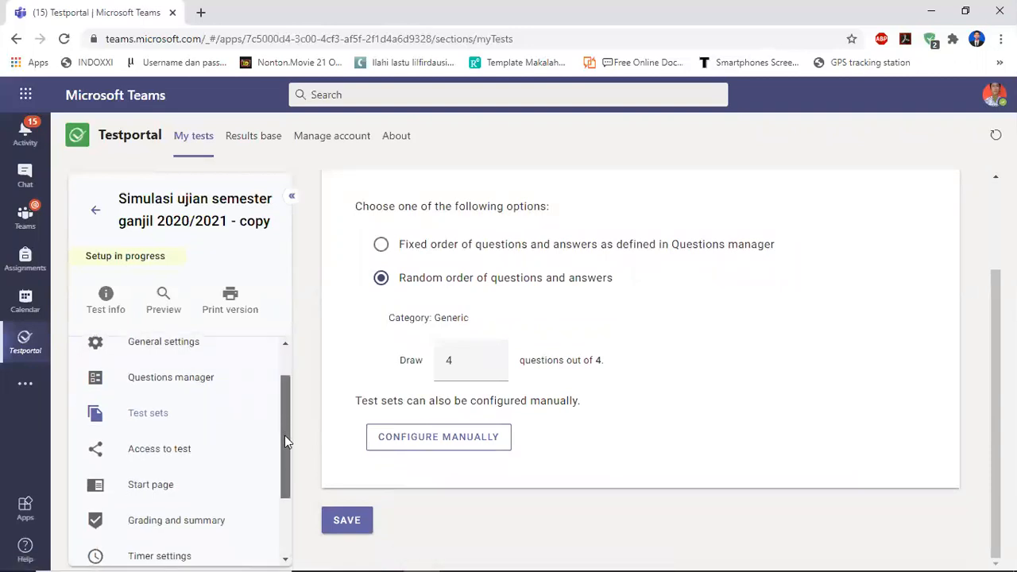
pyautogui.click(157, 448)
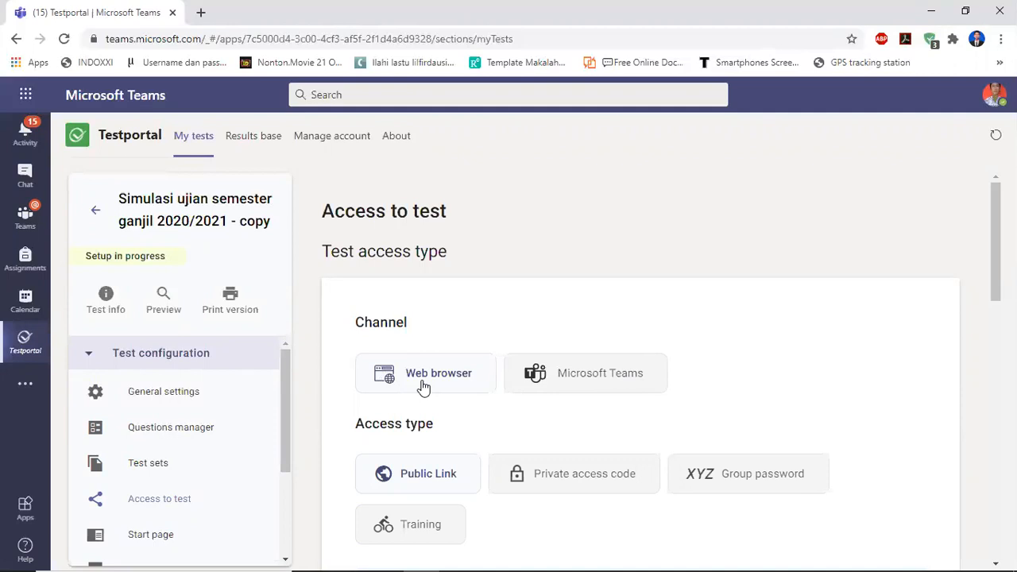
pyautogui.moveTo(996, 259); pyautogui.dragTo(996, 303)
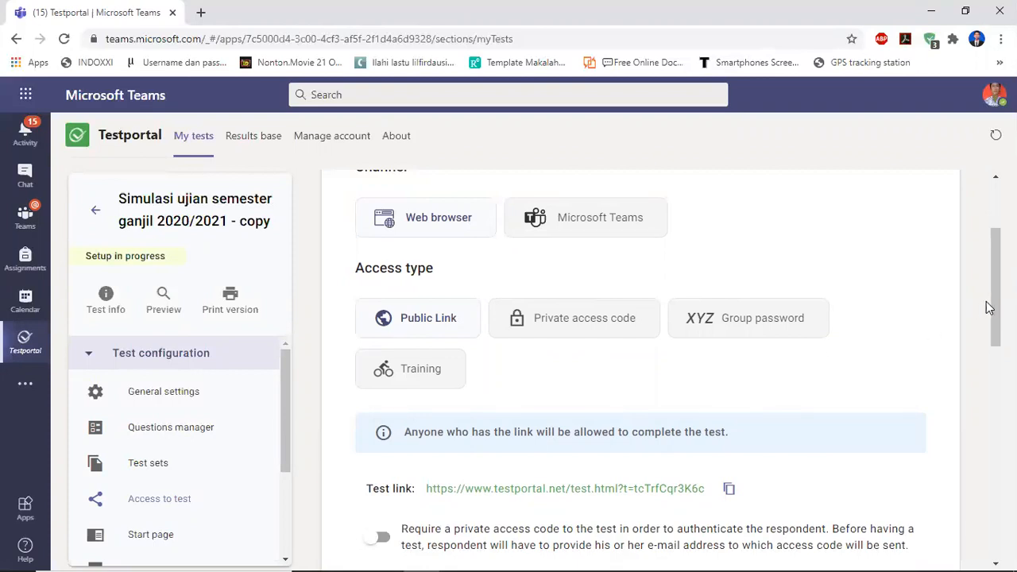
pyautogui.moveTo(995, 309); pyautogui.dragTo(995, 344)
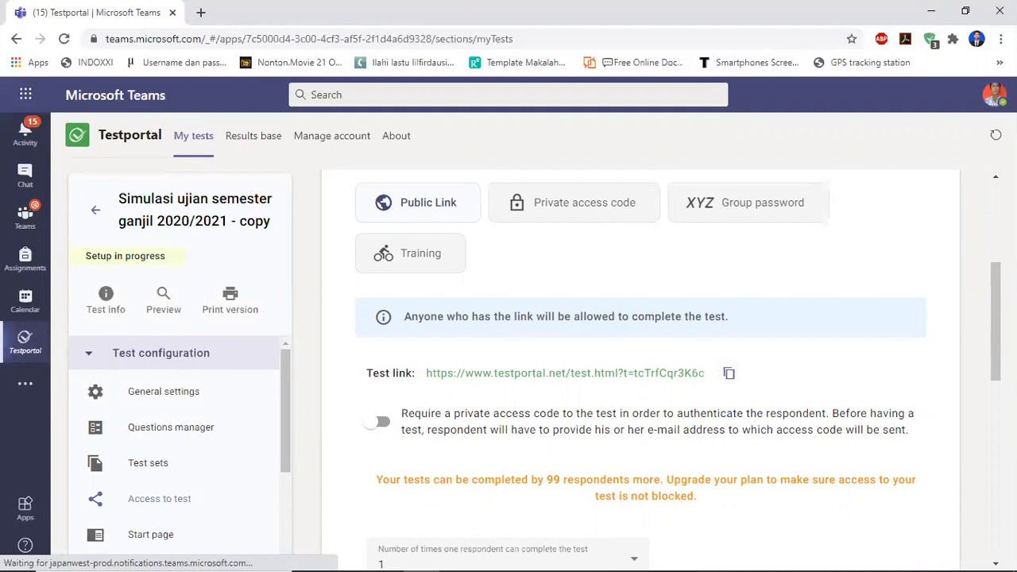
pyautogui.moveTo(995, 339); pyautogui.dragTo(995, 389)
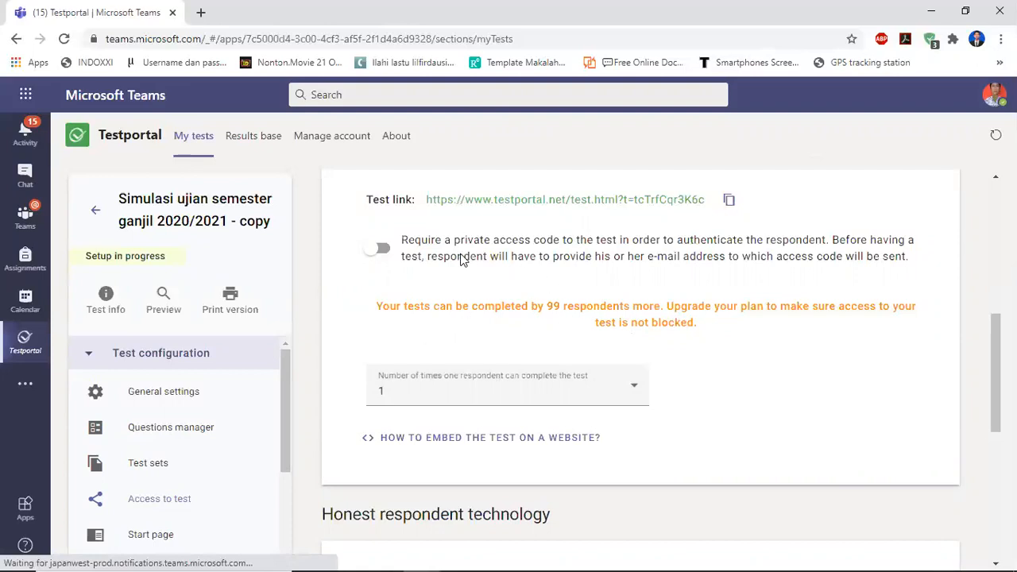
# Return to My tests, open the Tes Uji KD test and view its results table.
pyautogui.click(93, 212)
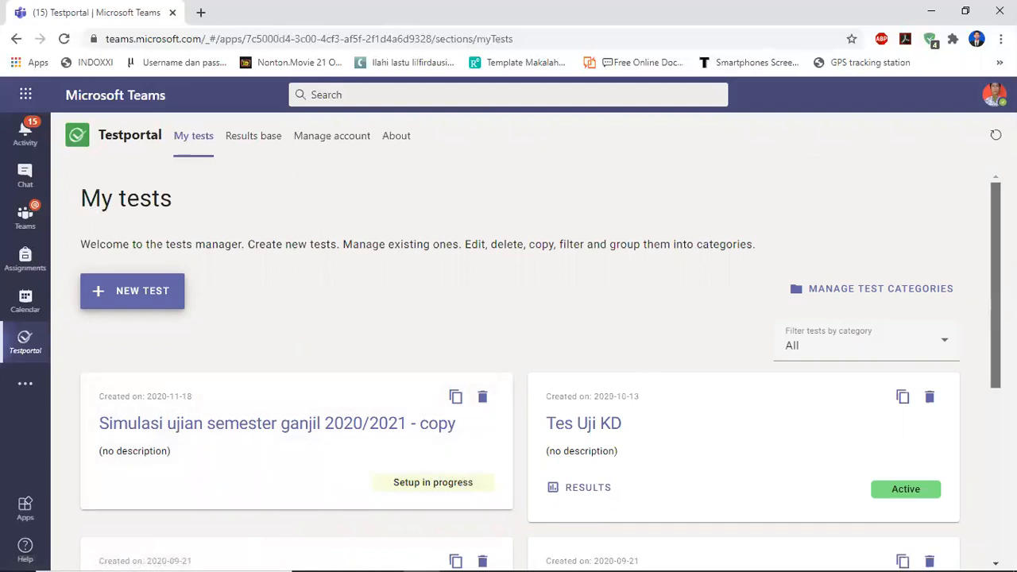
pyautogui.scroll(-2, 538, 371)
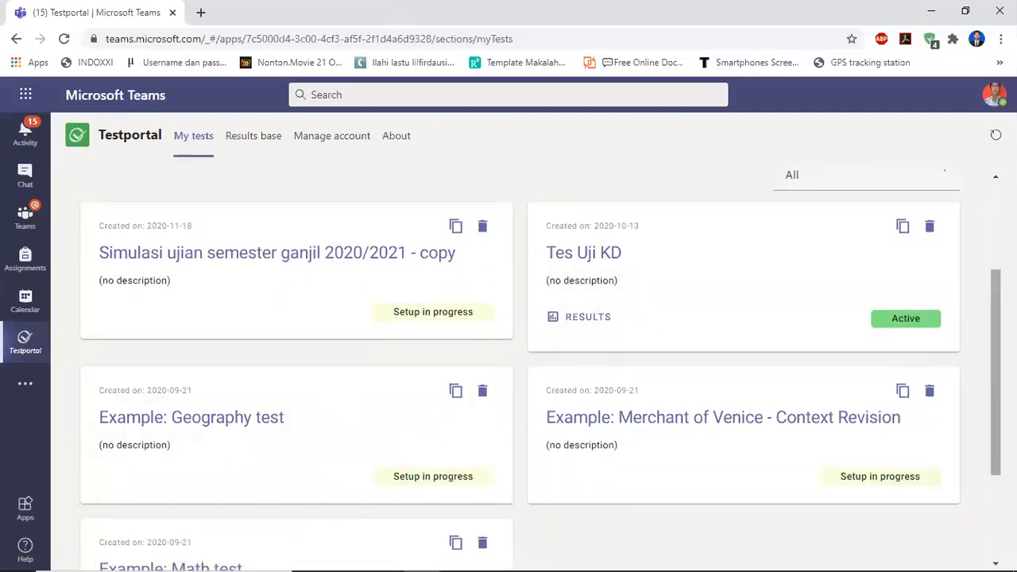
pyautogui.scroll(-1, 446, 548)
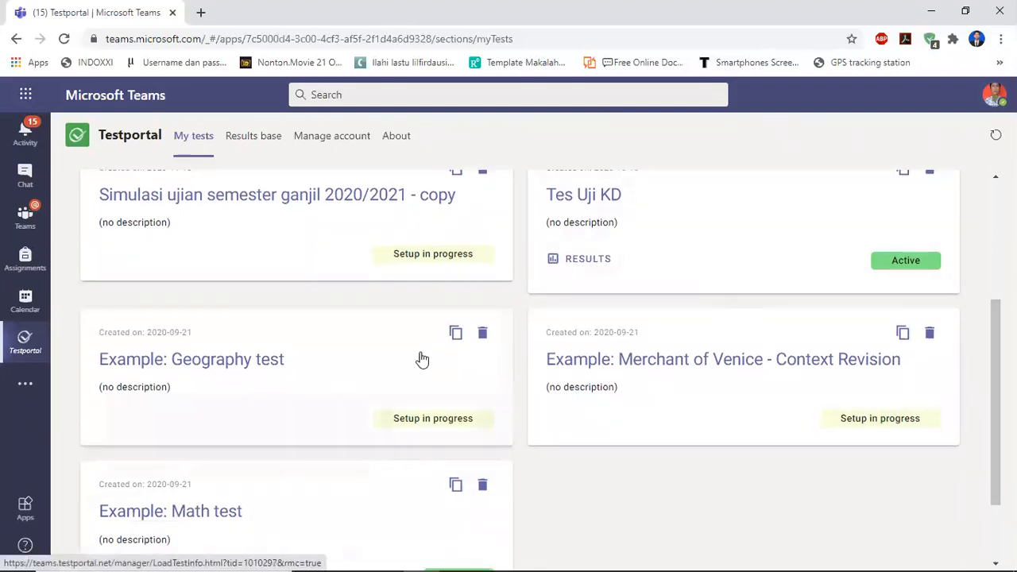
pyautogui.click(744, 243)
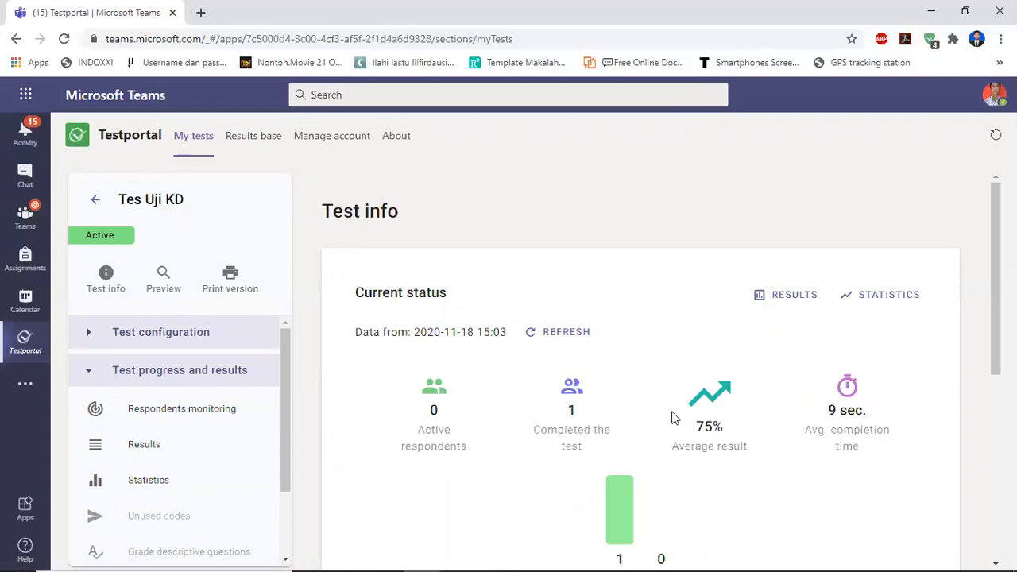
pyautogui.scroll(-1, 995, 278)
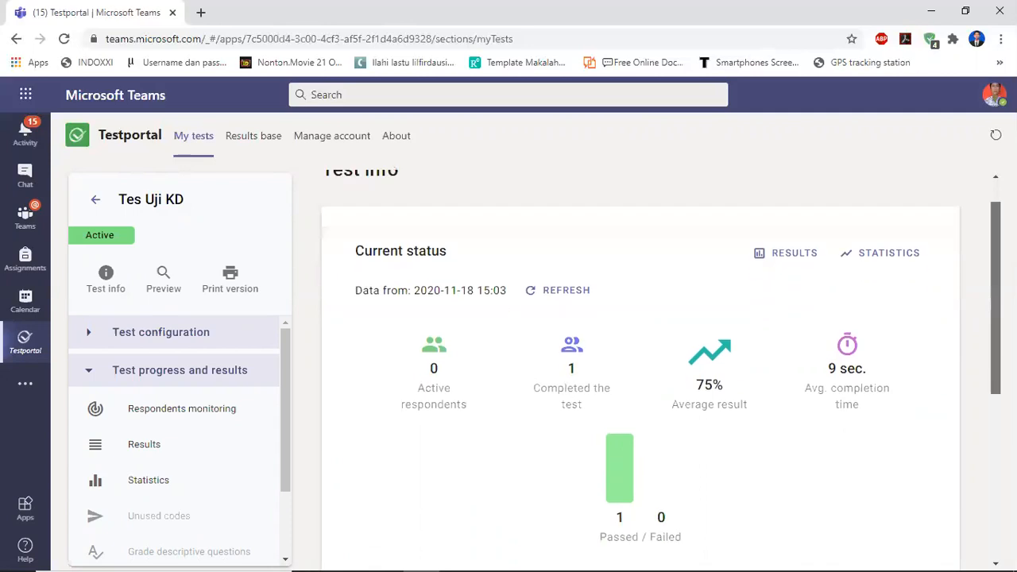
pyautogui.scroll(-2, 996, 318)
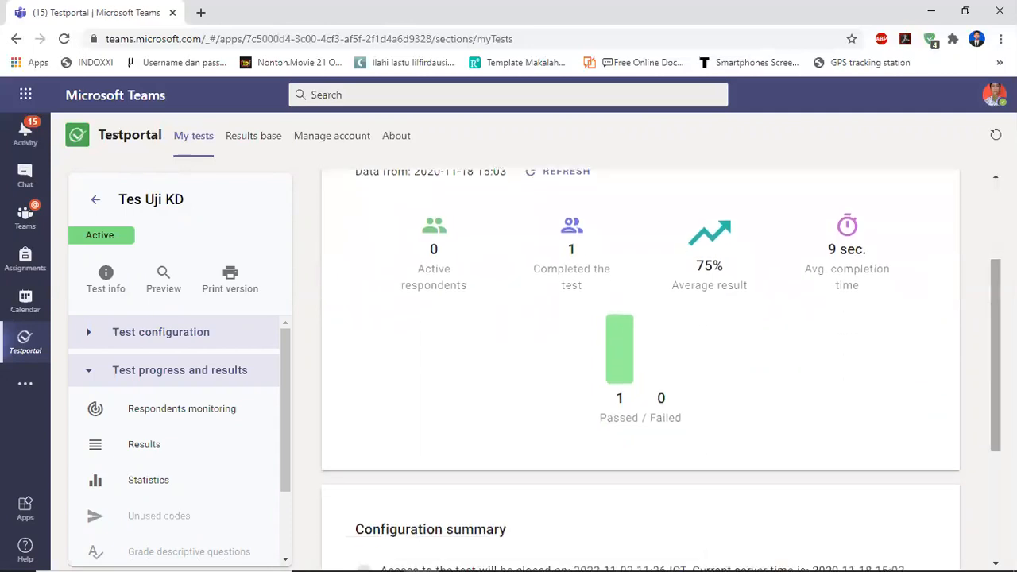
pyautogui.click(132, 450)
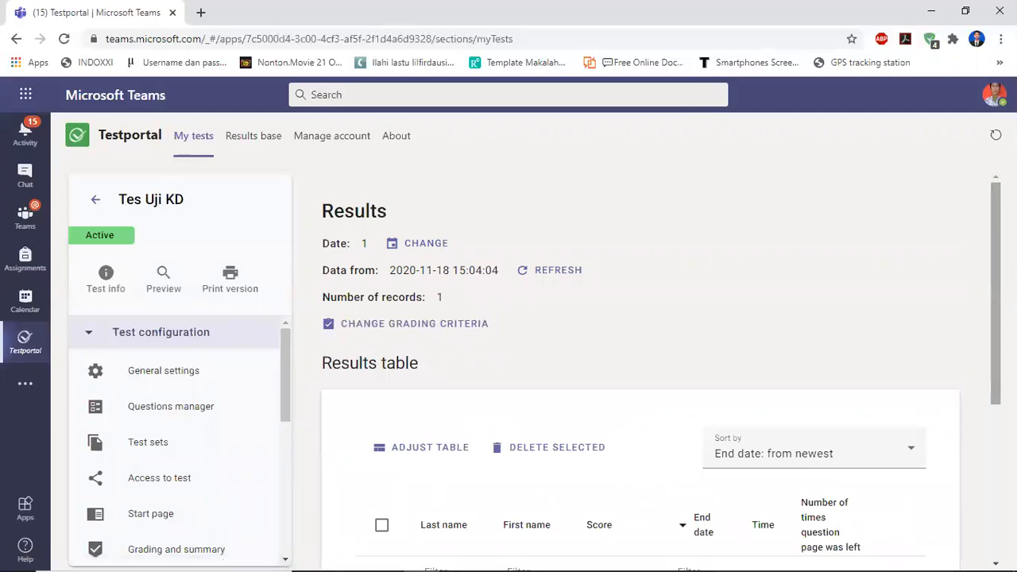
# Select all results in the results table and delete them, confirming the deletion.
pyautogui.scroll(-3, 661, 371)
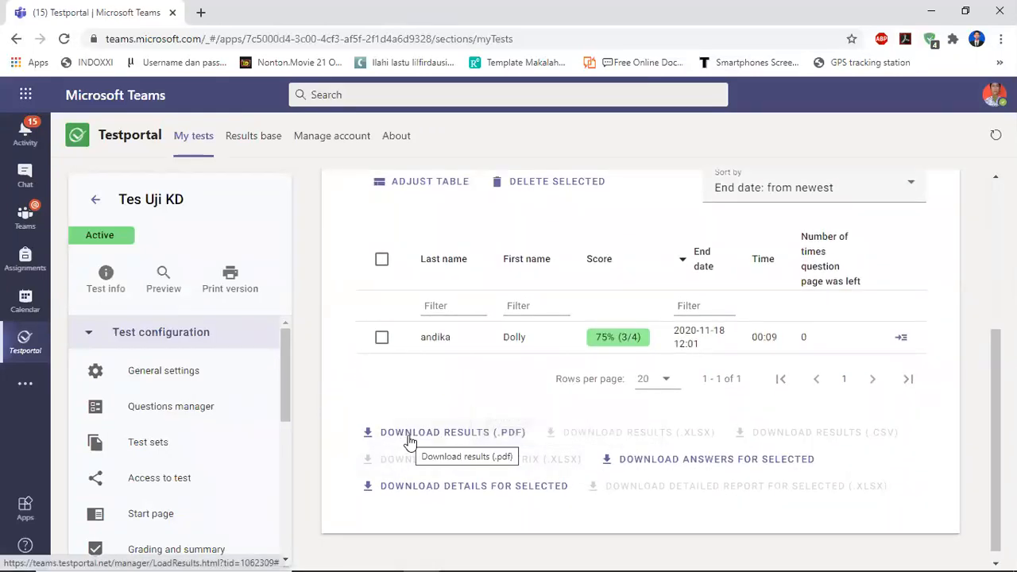
pyautogui.click(381, 260)
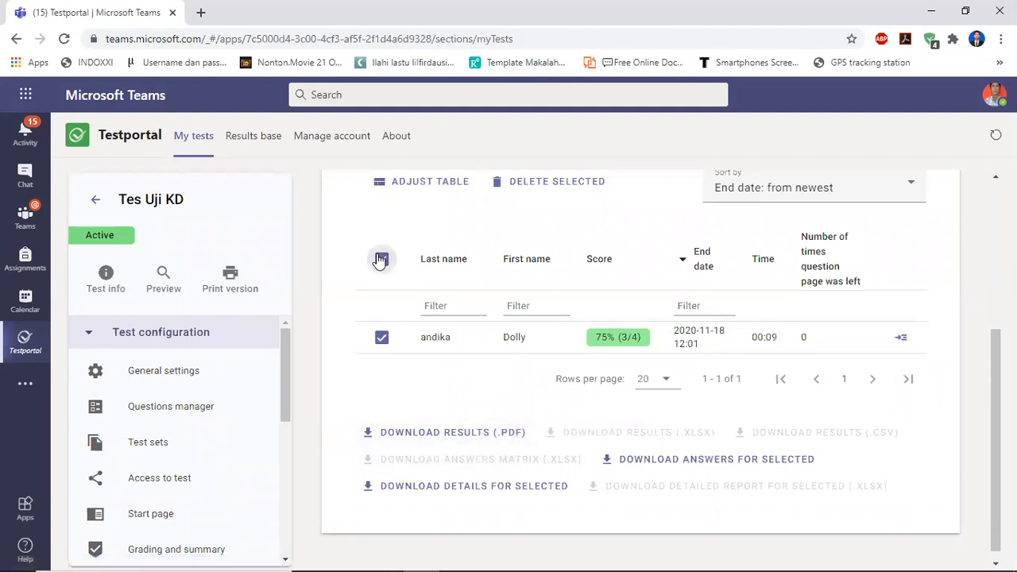
pyautogui.click(549, 184)
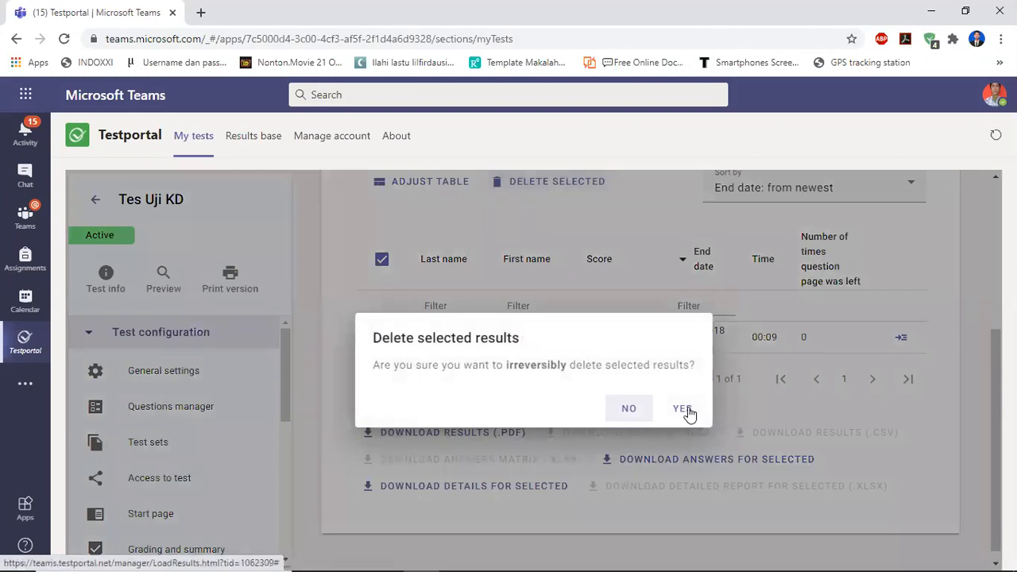
pyautogui.click(683, 409)
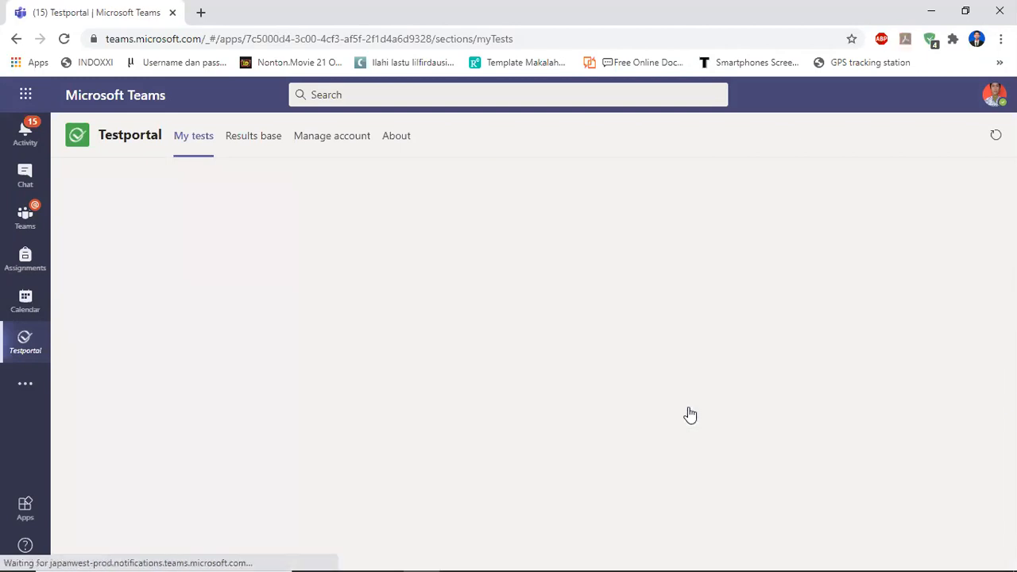
# Return to the My tests list and scroll through the tests.
pyautogui.click(95, 202)
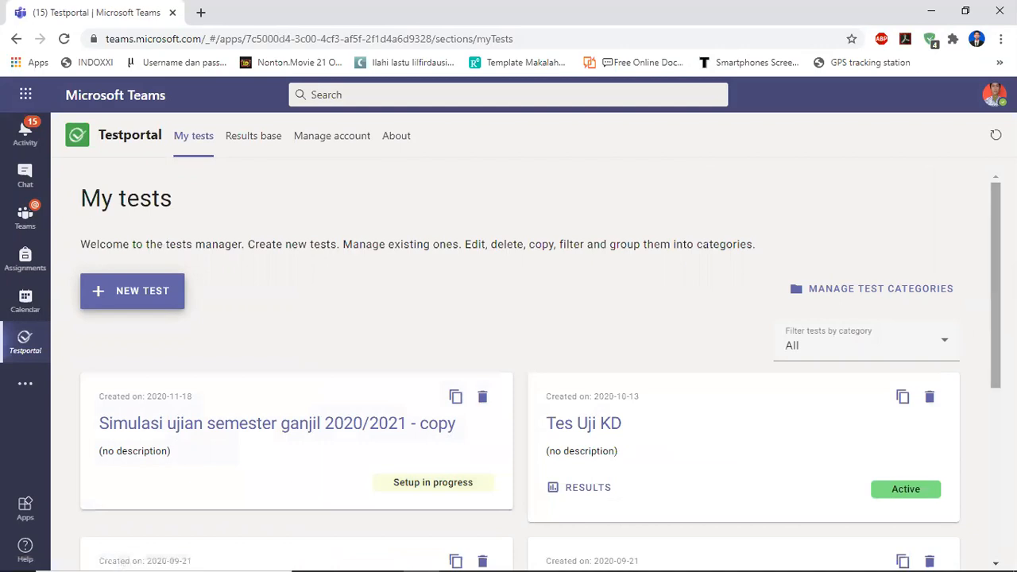
pyautogui.scroll(-2, 538, 370)
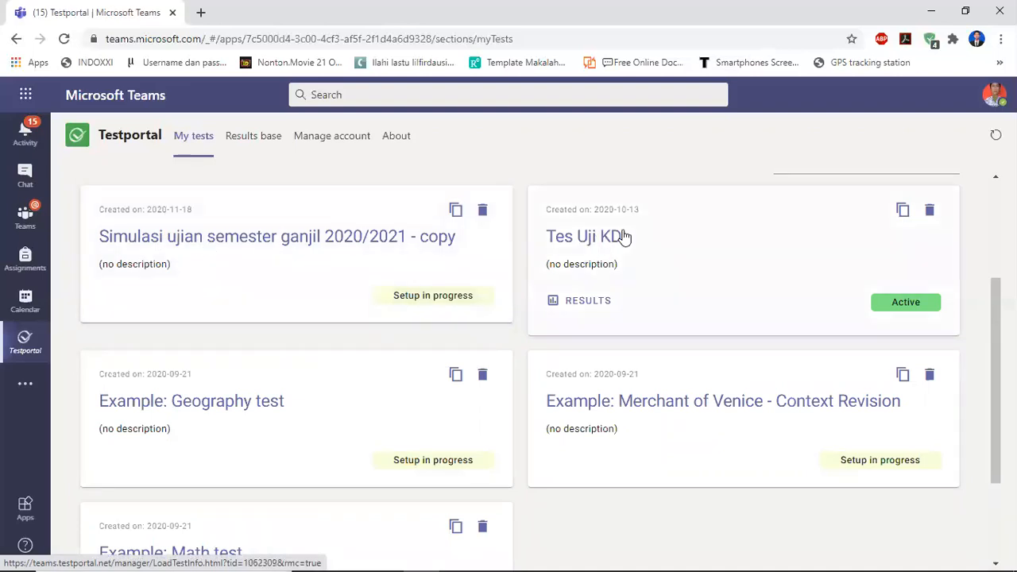
# Open the Simulasi ujian semester ganjil 2020/2021 - copy test and go to its Access to test settings.
pyautogui.click(243, 246)
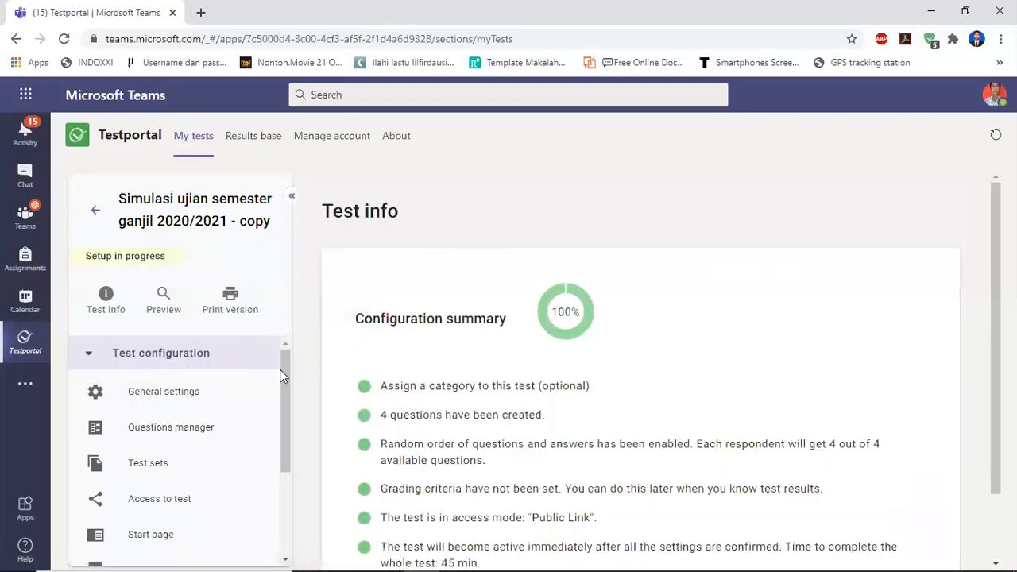
pyautogui.moveTo(281, 373); pyautogui.dragTo(284, 415)
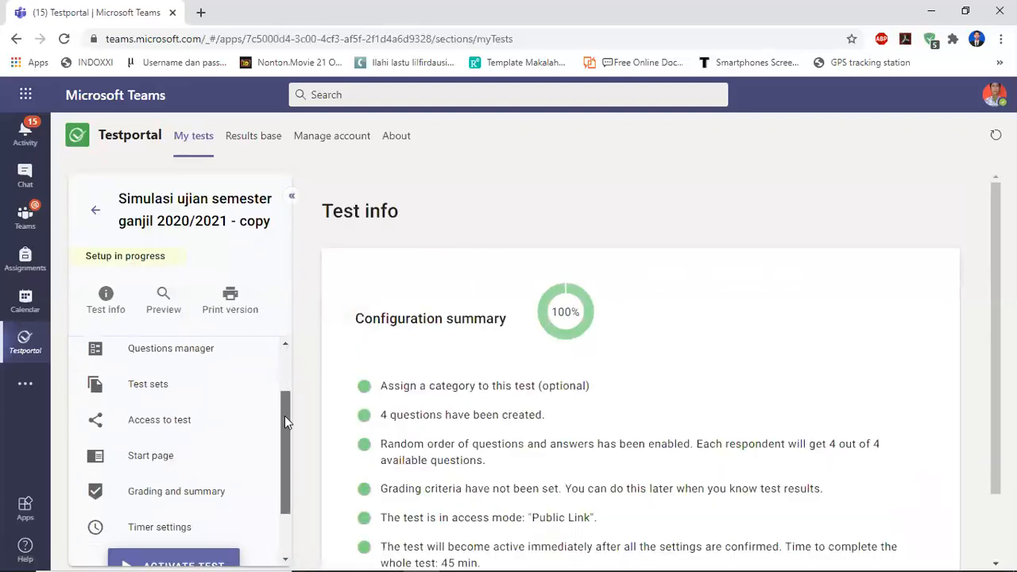
pyautogui.click(151, 418)
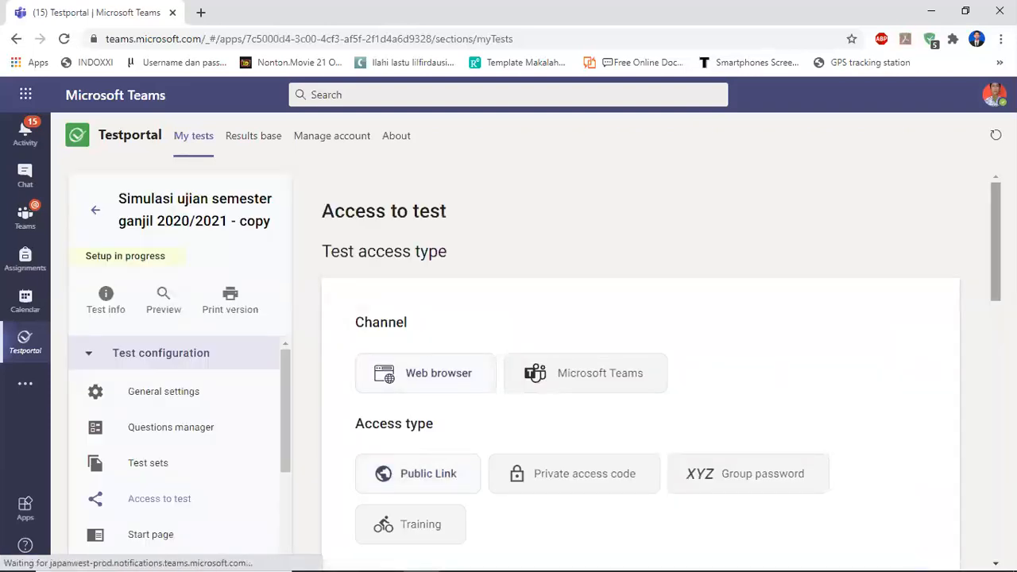
# Set Honest respondent technology to Enable warnings only and save the access settings.
pyautogui.scroll(-5, 506, 398)
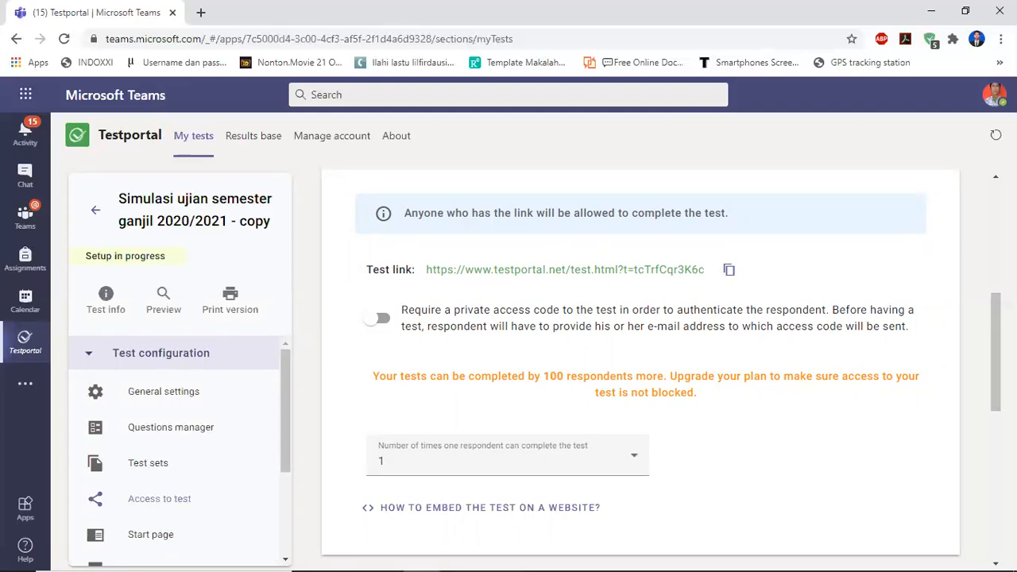
pyautogui.scroll(-4, 659, 365)
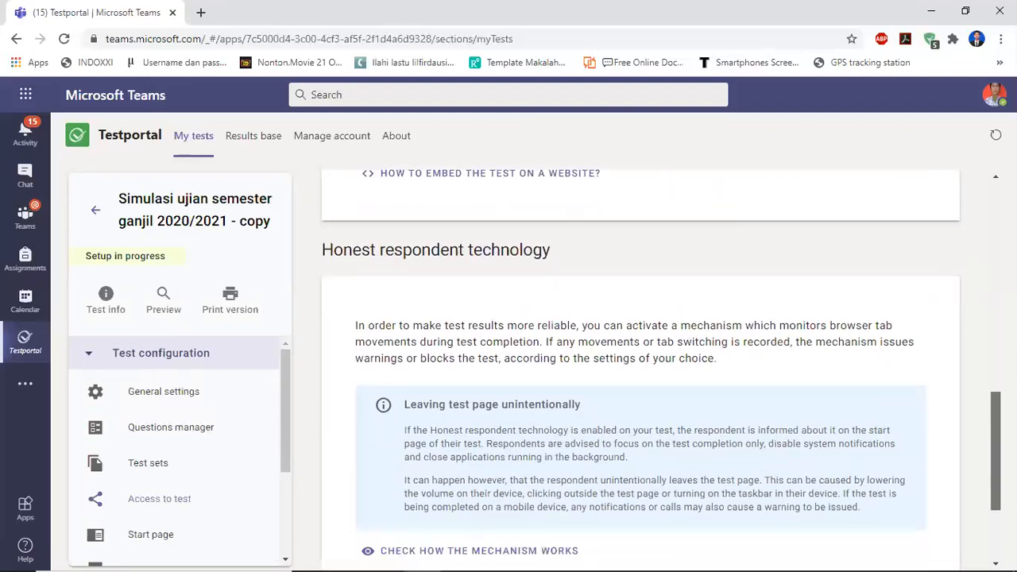
pyautogui.scroll(-2, 641, 369)
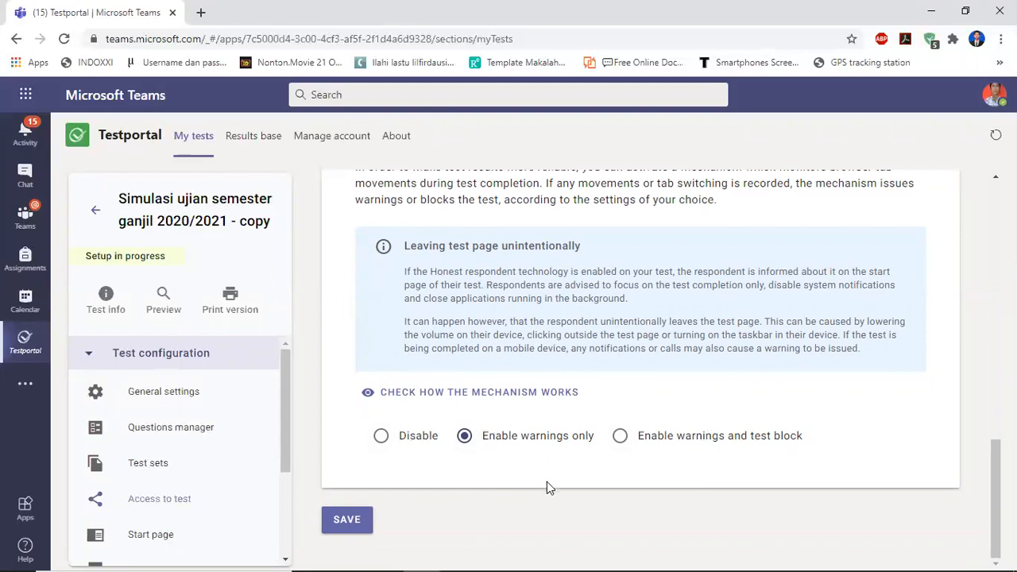
pyautogui.click(382, 438)
pyautogui.click(465, 439)
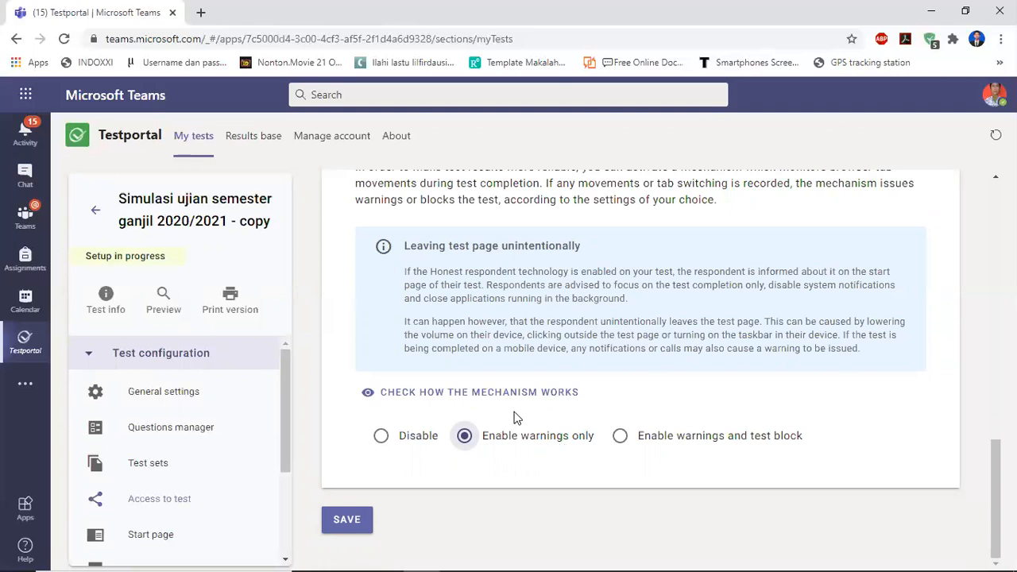
pyautogui.click(621, 438)
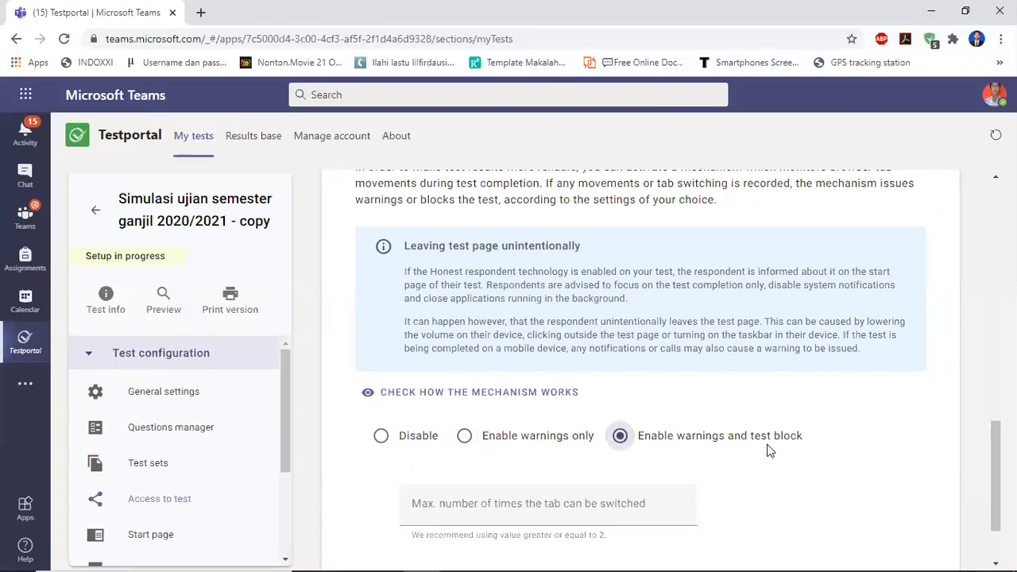
pyautogui.click(467, 437)
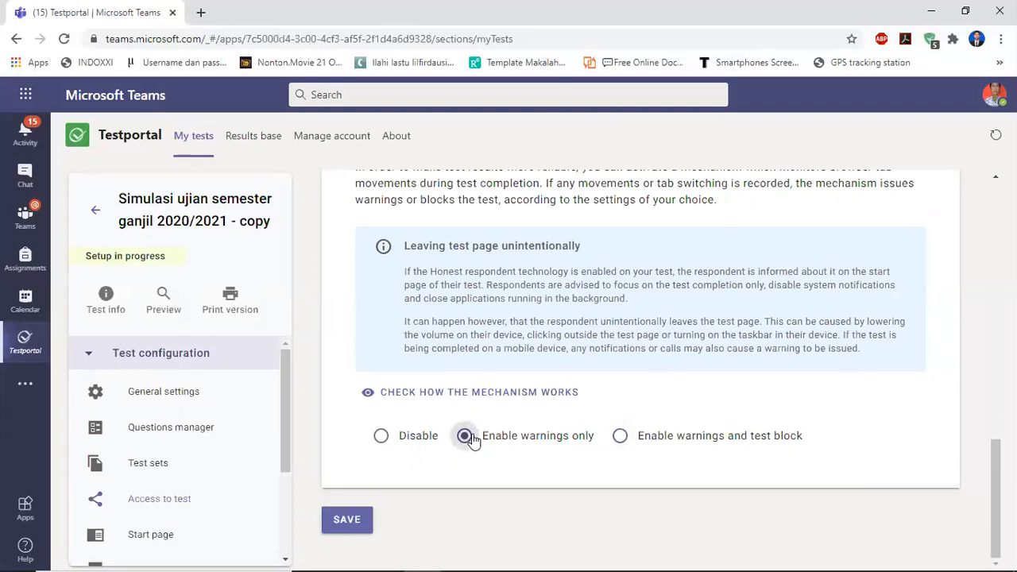
pyautogui.click(347, 520)
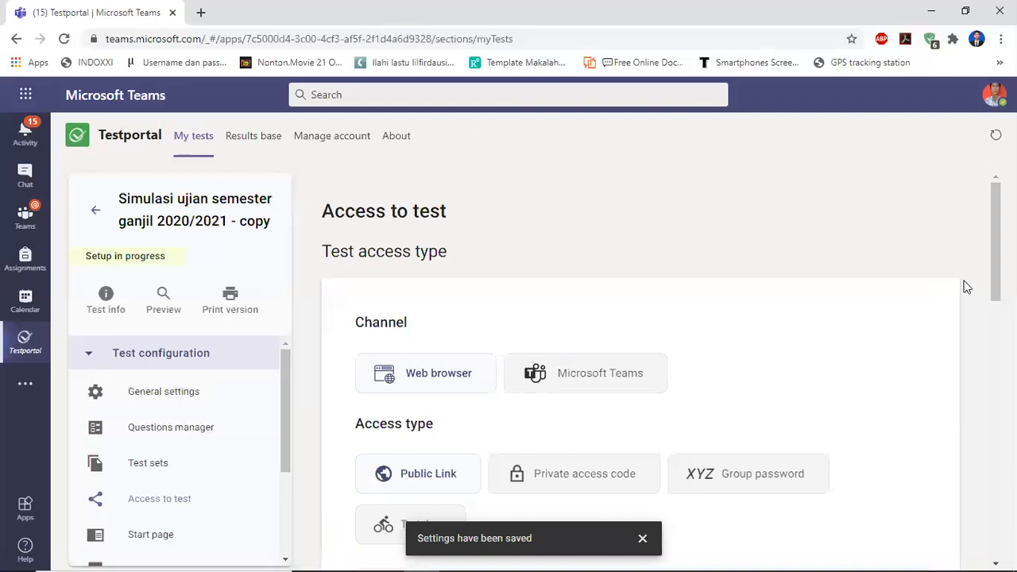
# Open the Start page settings and read the instructions for test takers.
pyautogui.moveTo(995, 253); pyautogui.dragTo(996, 509)
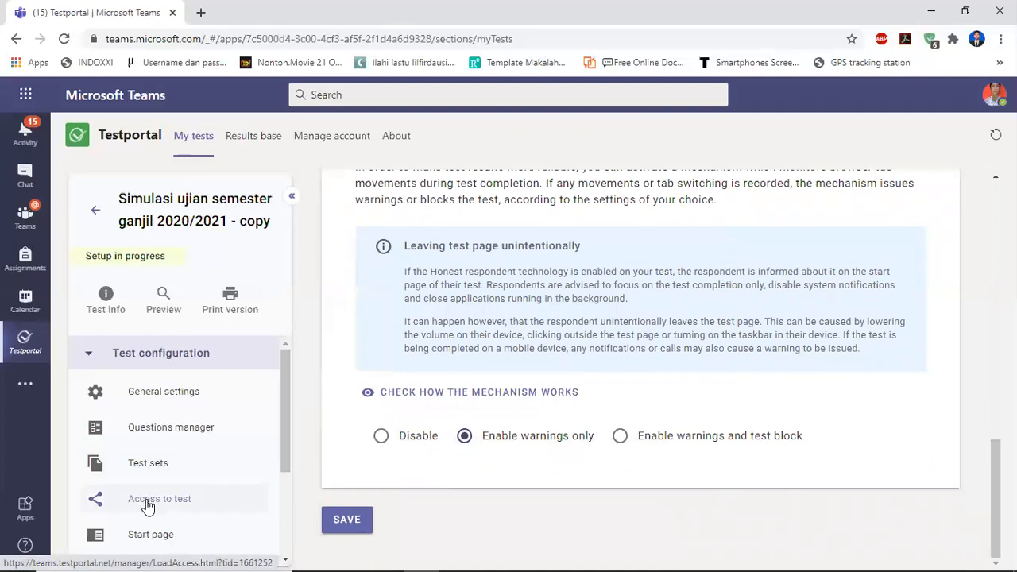
pyautogui.click(162, 535)
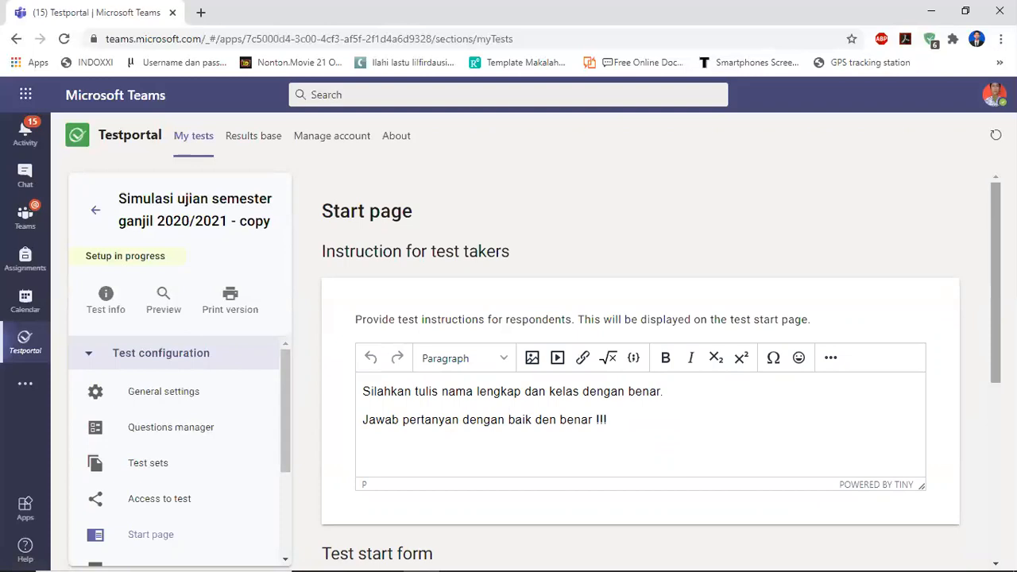
pyautogui.scroll(-2, 982, 399)
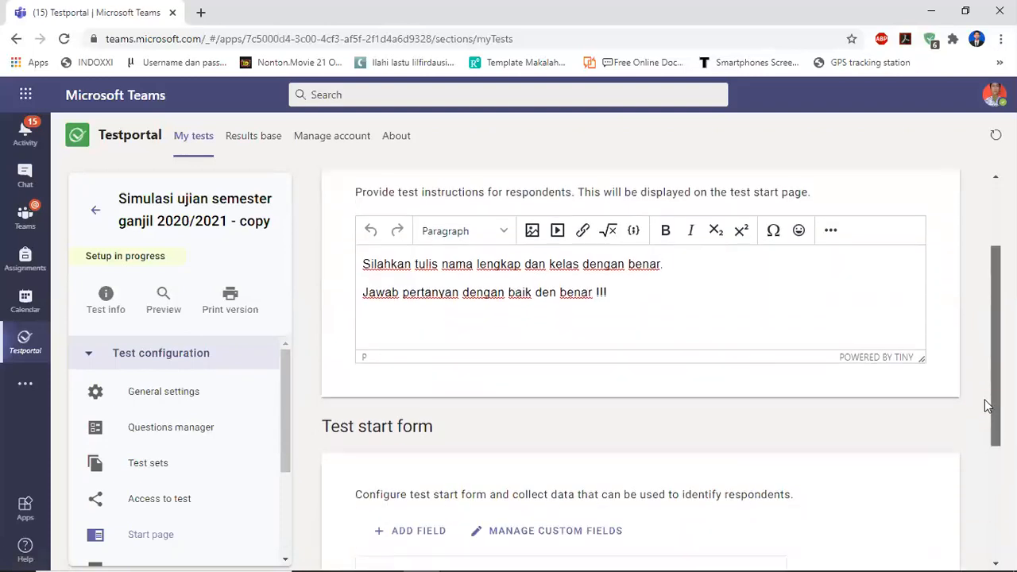
pyautogui.scroll(1, 983, 399)
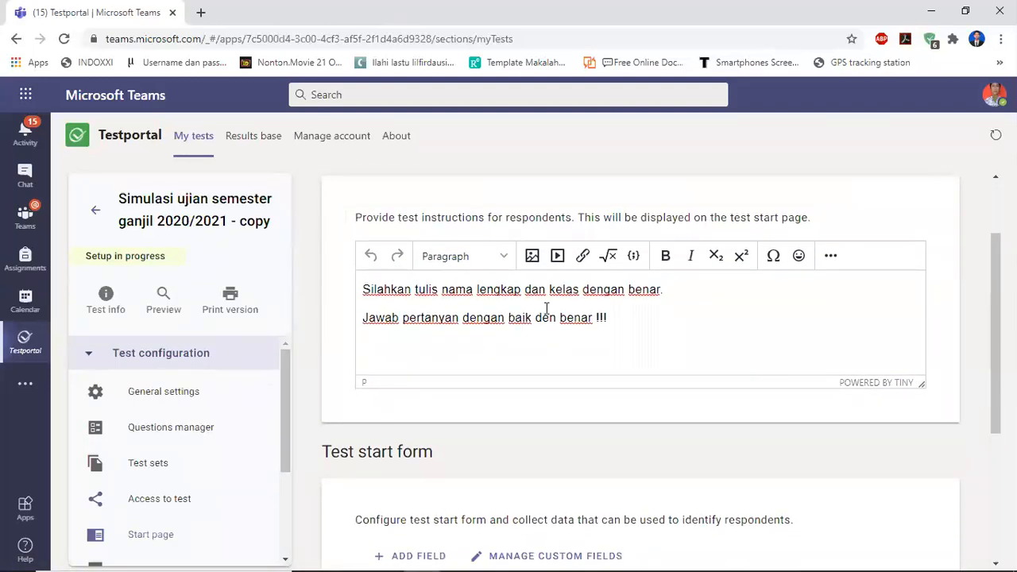
pyautogui.click(634, 319)
pyautogui.moveTo(993, 316); pyautogui.dragTo(971, 451)
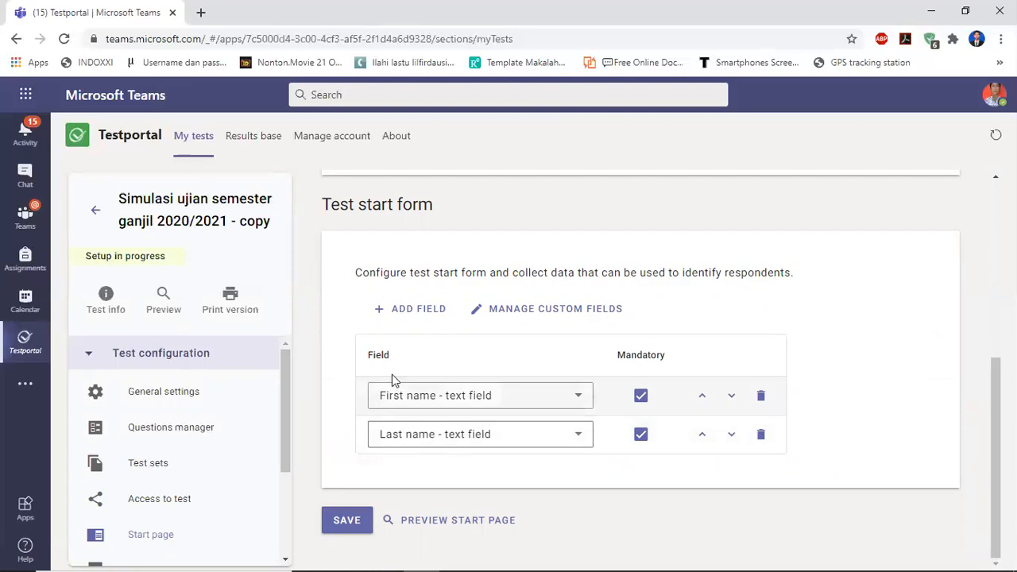
# Add a new custom text field labelled kelas to the test start form and save the start page.
pyautogui.click(402, 306)
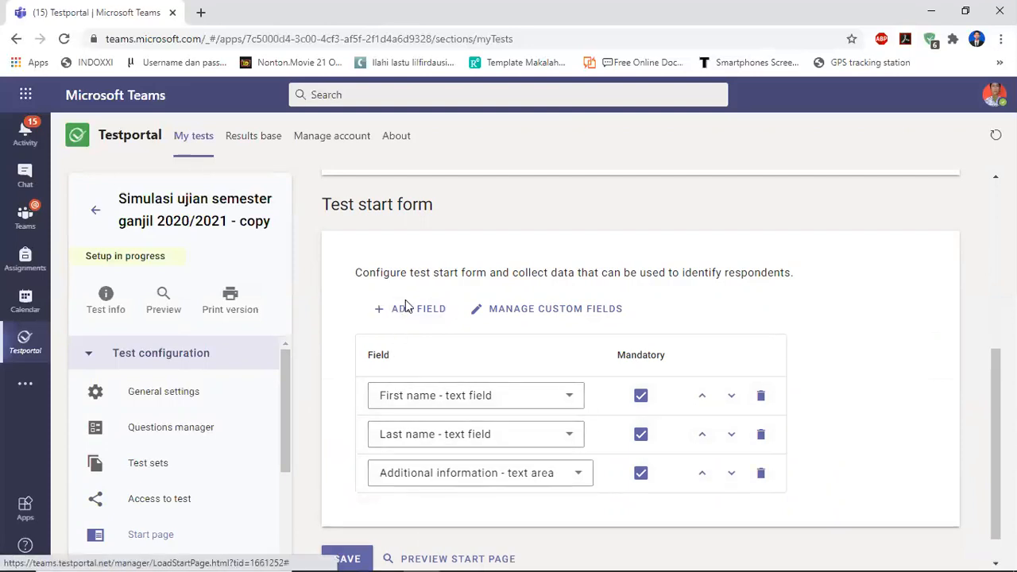
pyautogui.click(574, 472)
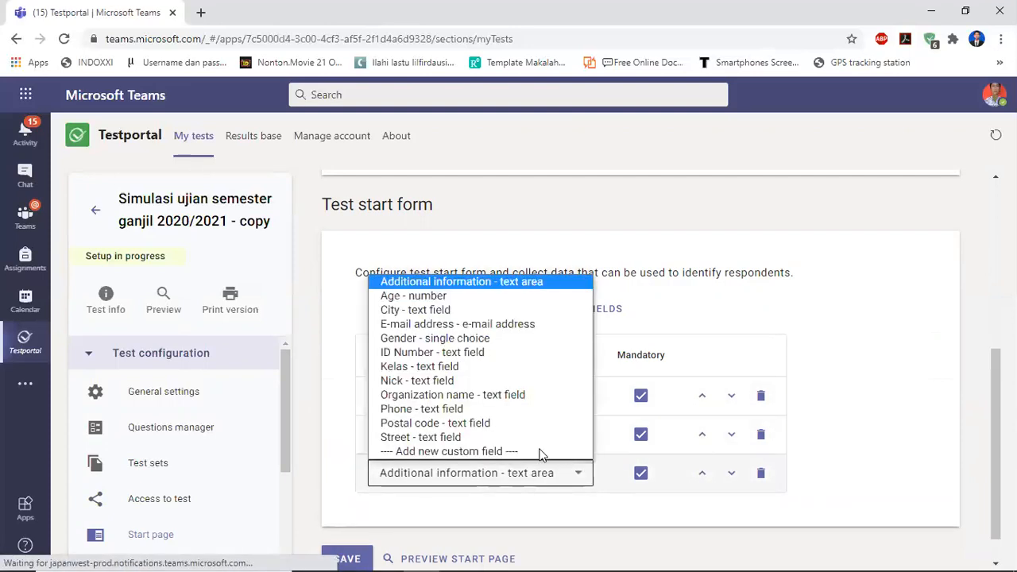
pyautogui.click(416, 453)
pyautogui.write('kelas')
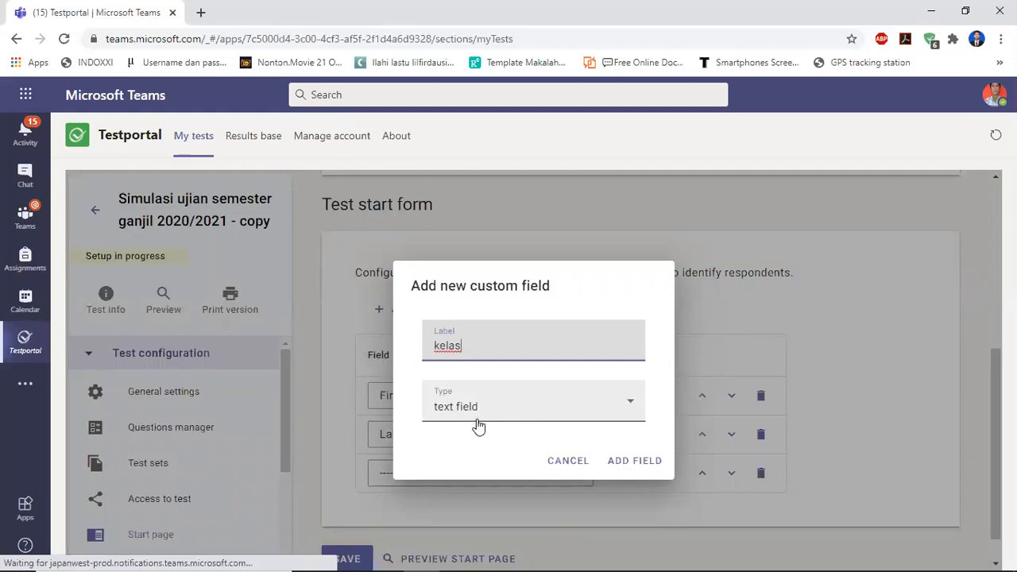
pyautogui.click(633, 468)
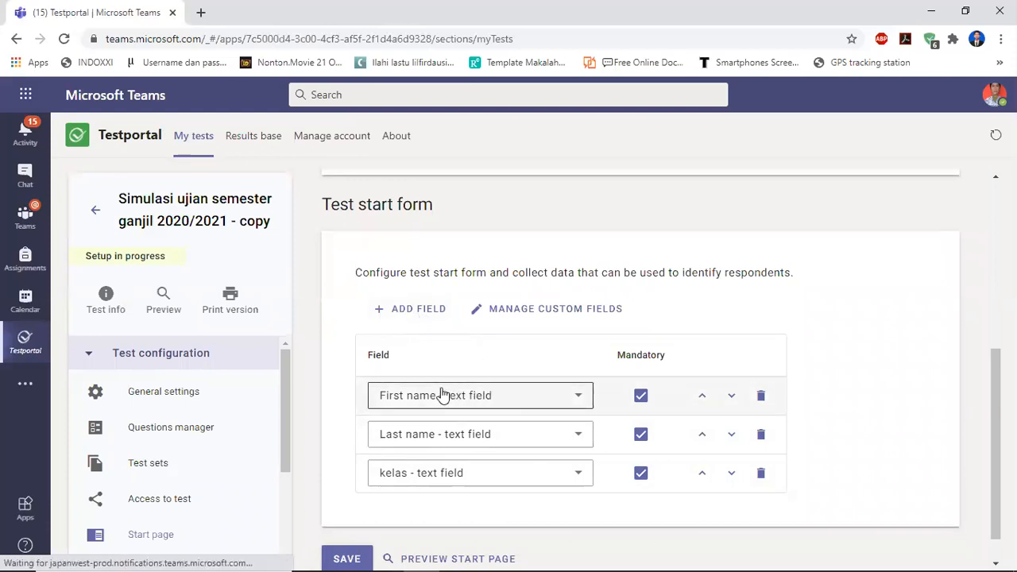
pyautogui.moveTo(996, 398); pyautogui.dragTo(995, 419)
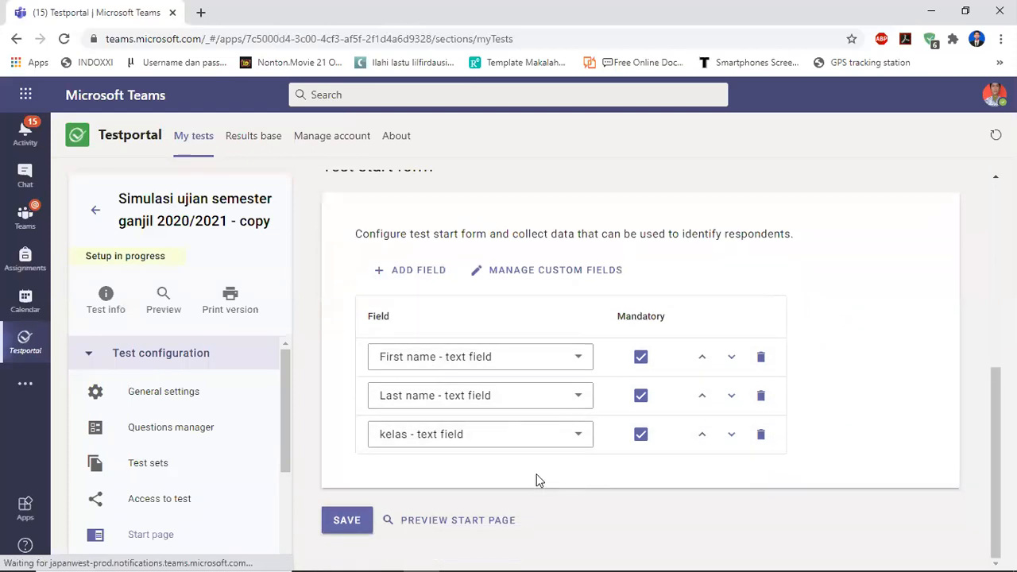
pyautogui.click(348, 522)
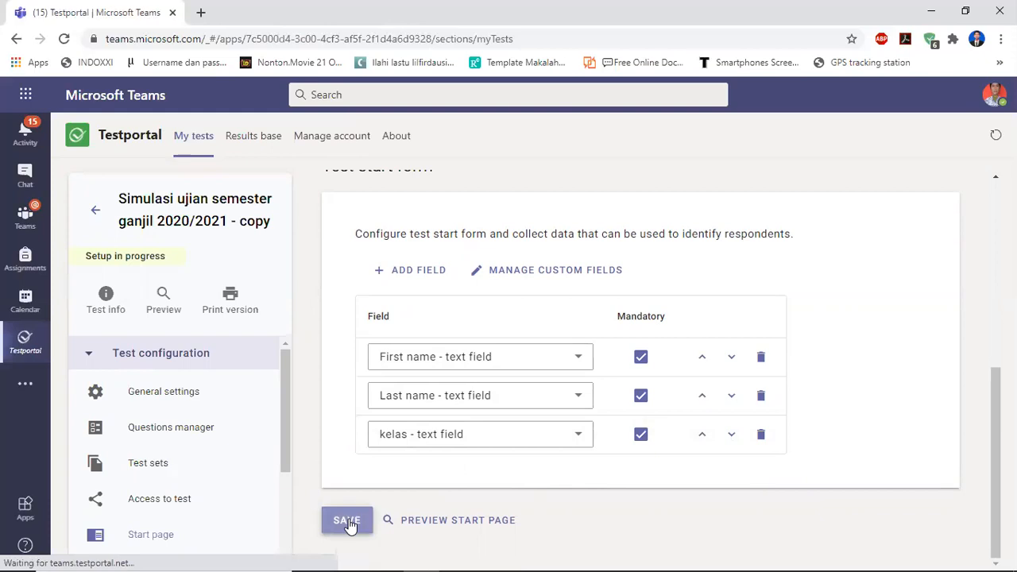
# Open Grading and summary and review the end message, grading criteria and information for respondents.
pyautogui.moveTo(288, 408); pyautogui.dragTo(284, 441)
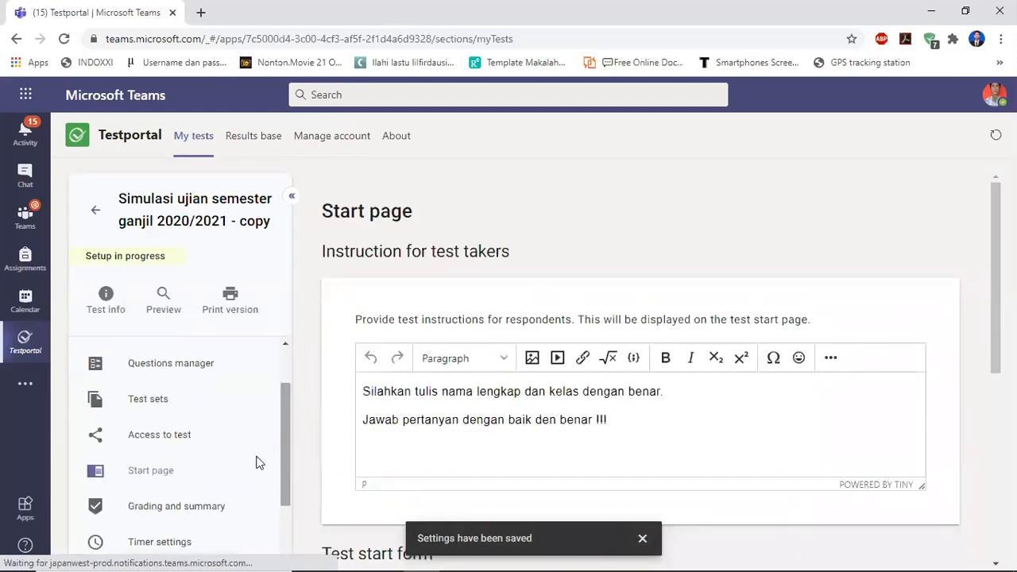
pyautogui.click(173, 517)
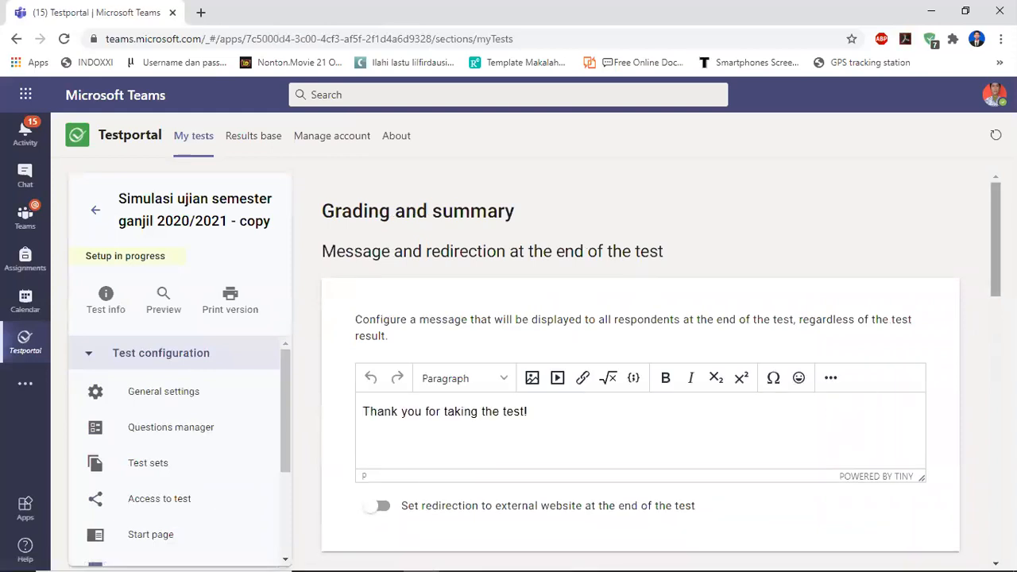
pyautogui.scroll(-1, 993, 247)
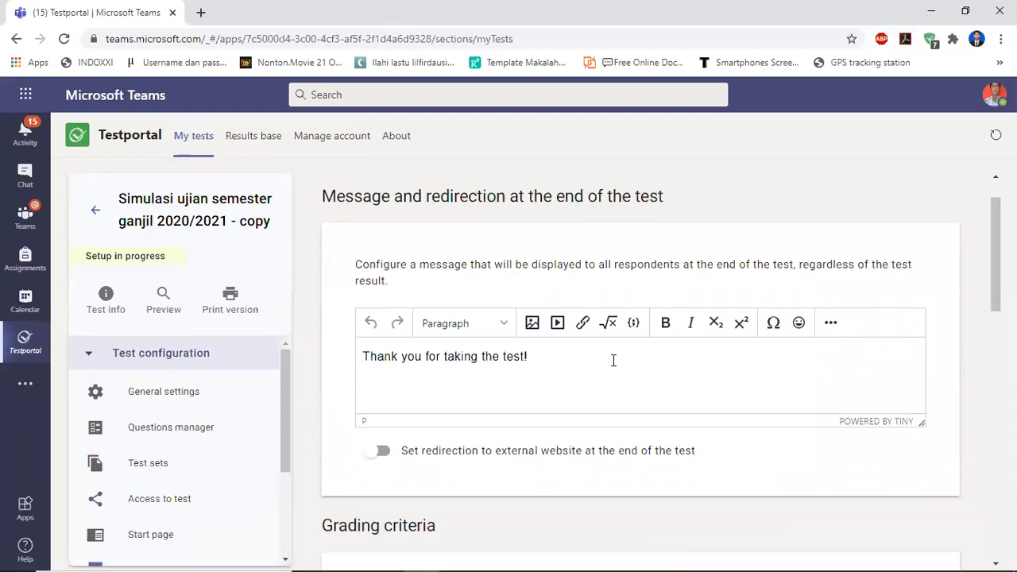
pyautogui.click(538, 356)
pyautogui.scroll(-5, 989, 350)
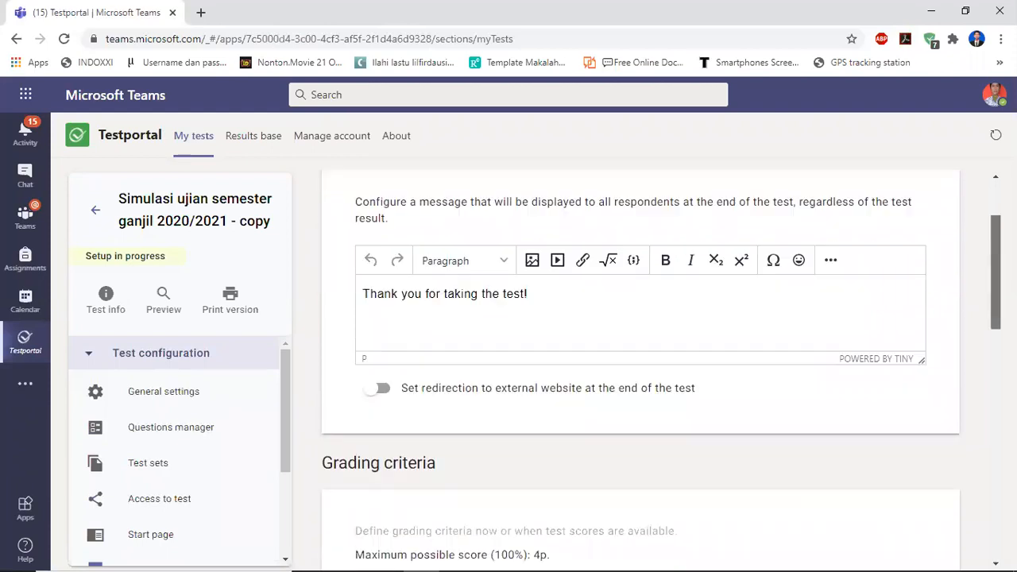
pyautogui.scroll(-1, 988, 350)
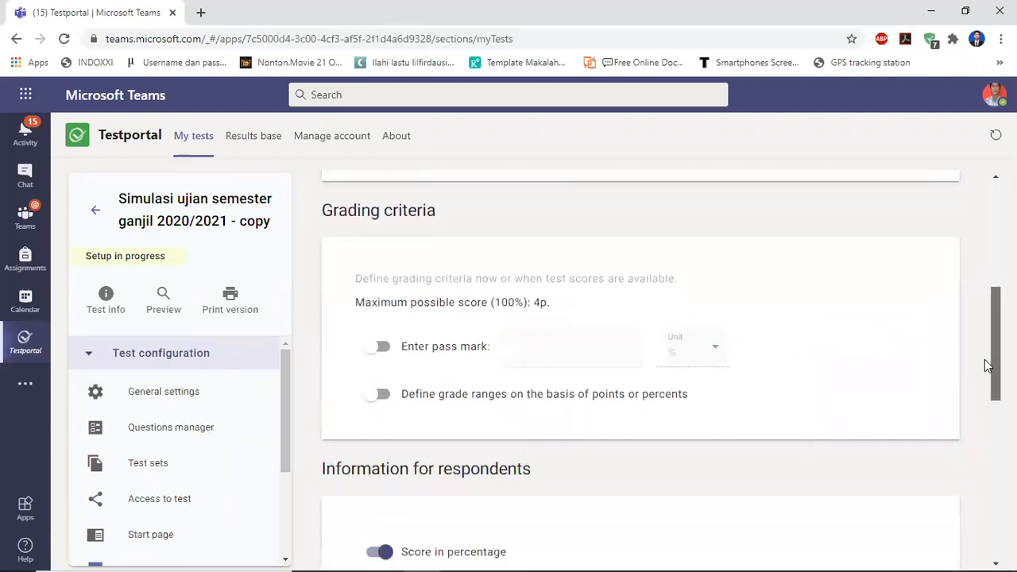
pyautogui.scroll(2, 381, 238)
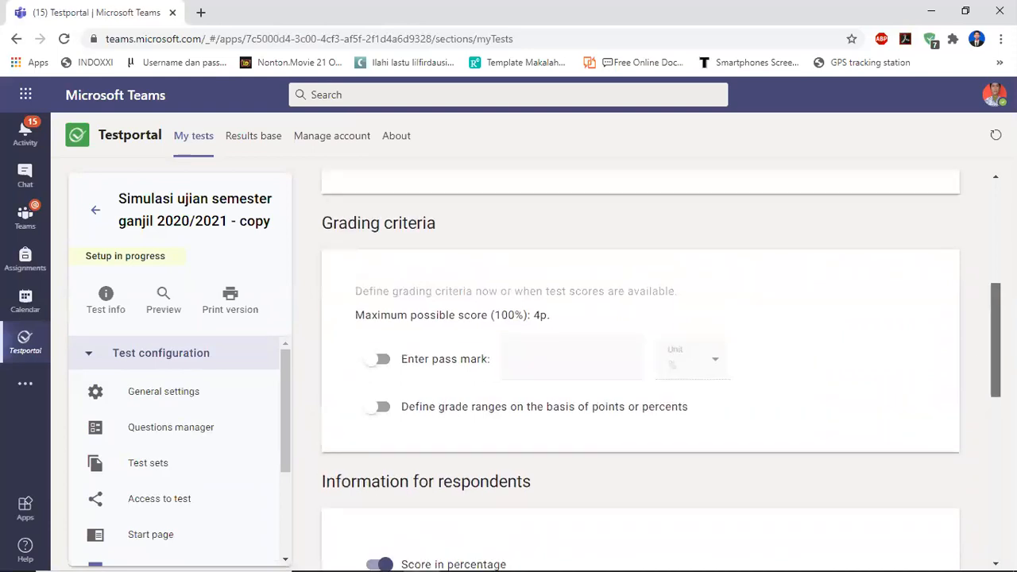
pyautogui.scroll(-1, 386, 192)
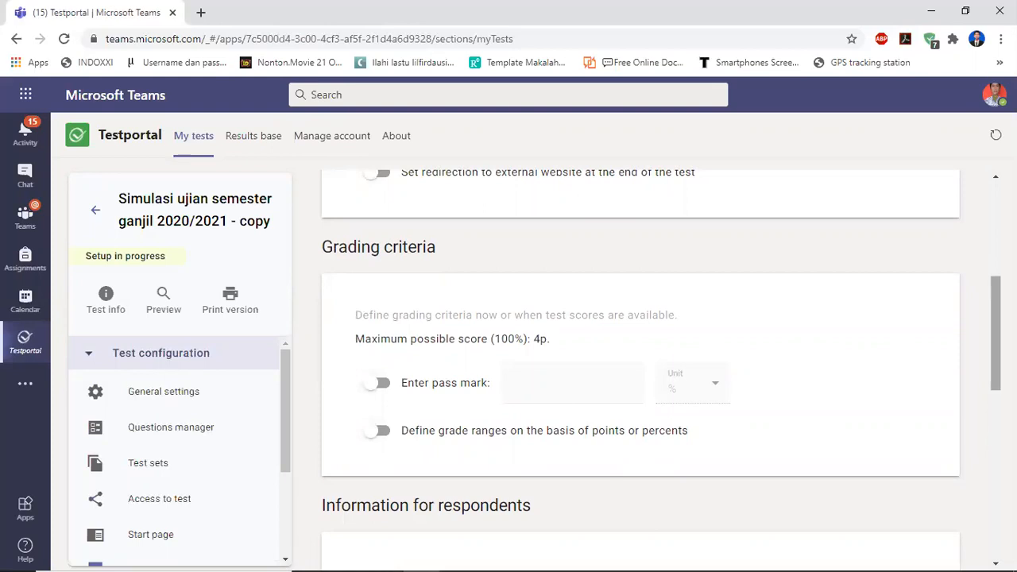
pyautogui.scroll(-3, 996, 334)
pyautogui.scroll(-1, 710, 284)
pyautogui.scroll(1, 710, 283)
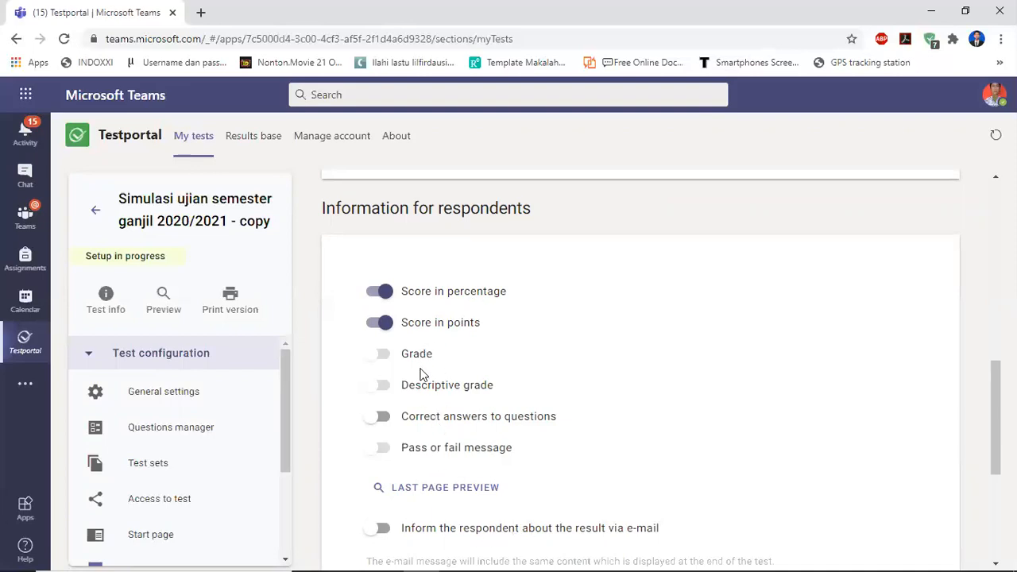
# Turn off Score in percentage and Score in points for respondents and save the grading settings.
pyautogui.click(376, 294)
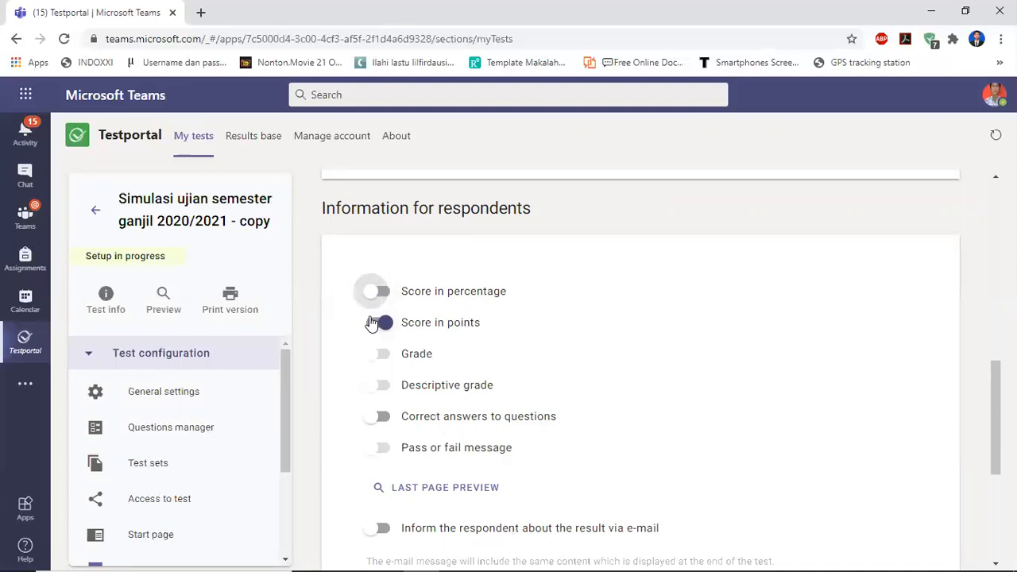
pyautogui.click(374, 323)
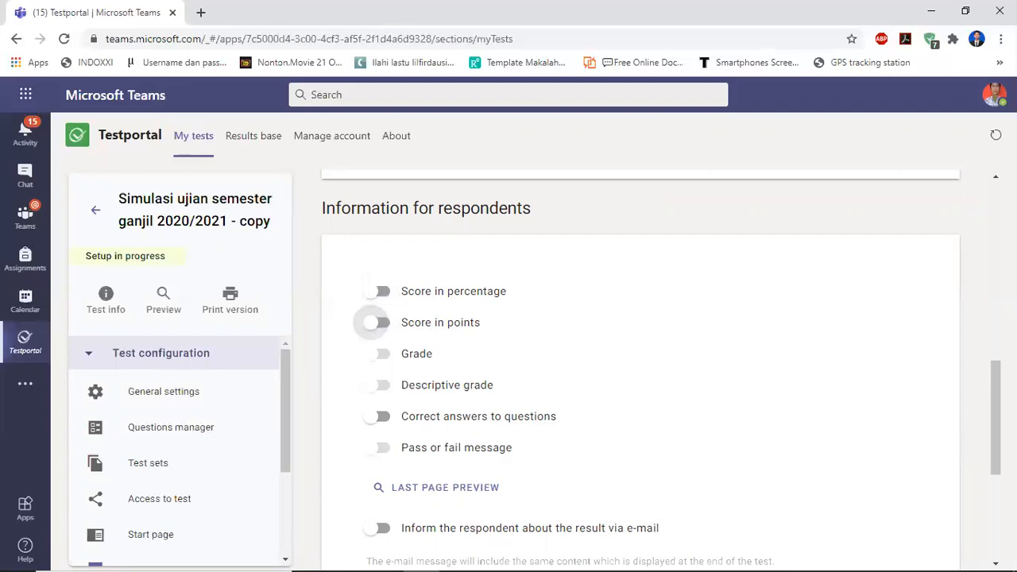
pyautogui.scroll(-2, 641, 366)
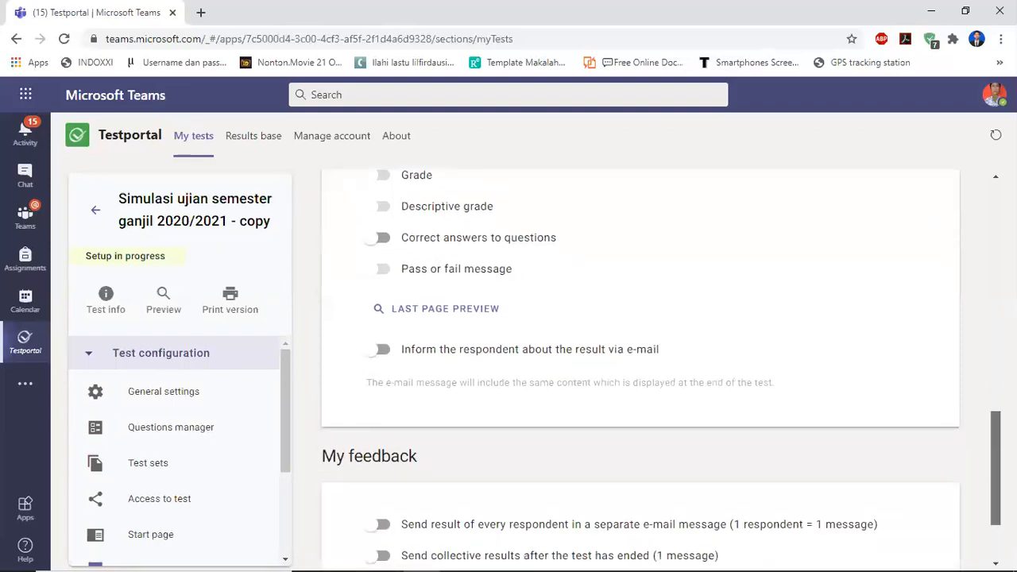
pyautogui.scroll(-2, 641, 366)
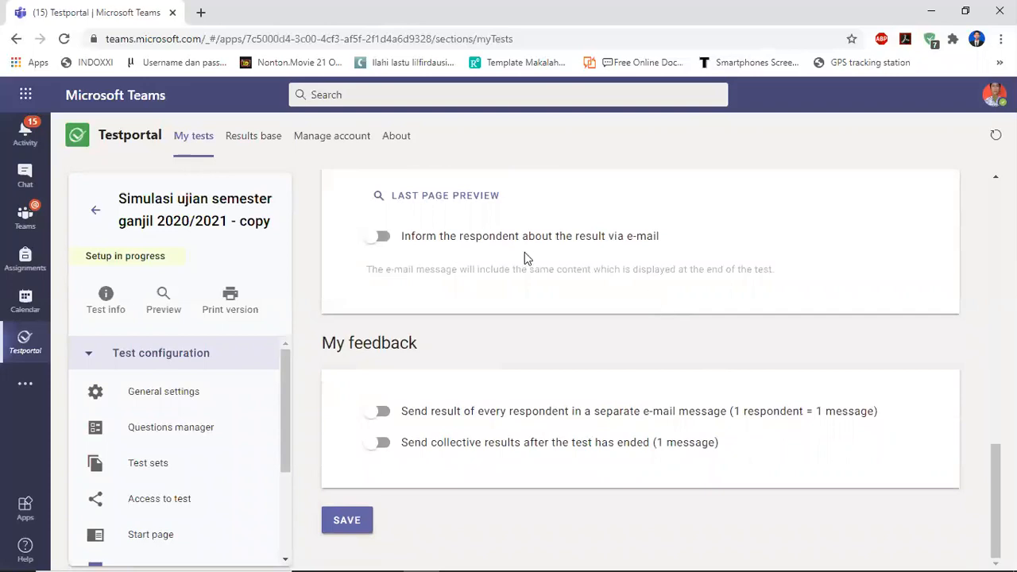
pyautogui.click(353, 526)
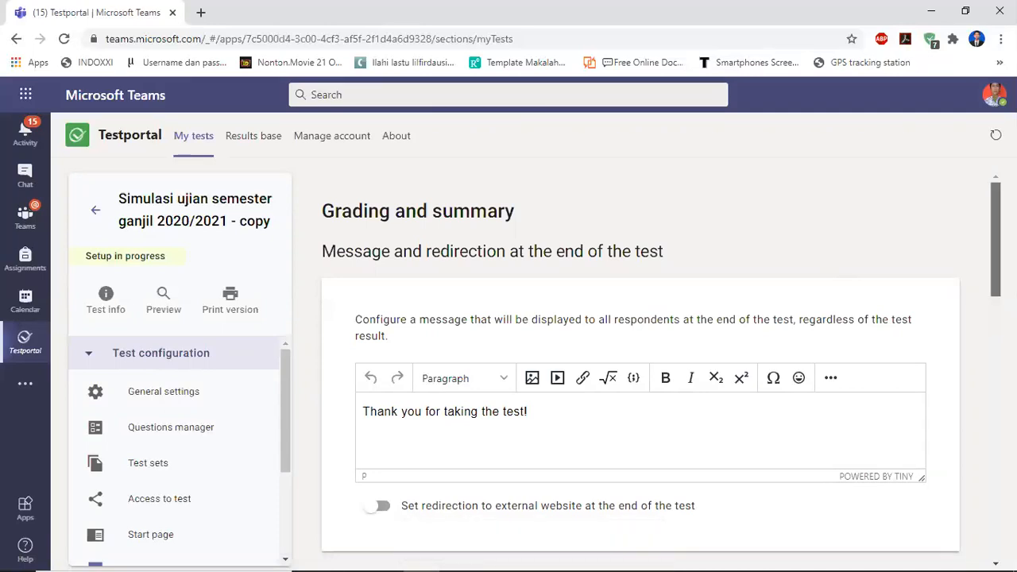
pyautogui.scroll(-15, 641, 365)
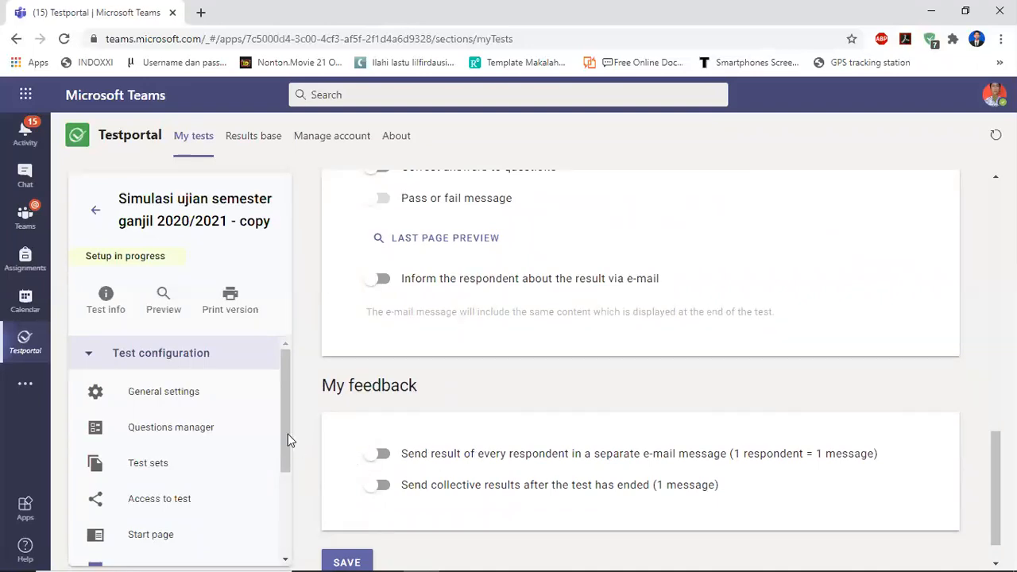
# Open Timer settings and set the time to complete the whole test to 00:45.
pyautogui.moveTo(282, 421); pyautogui.dragTo(285, 488)
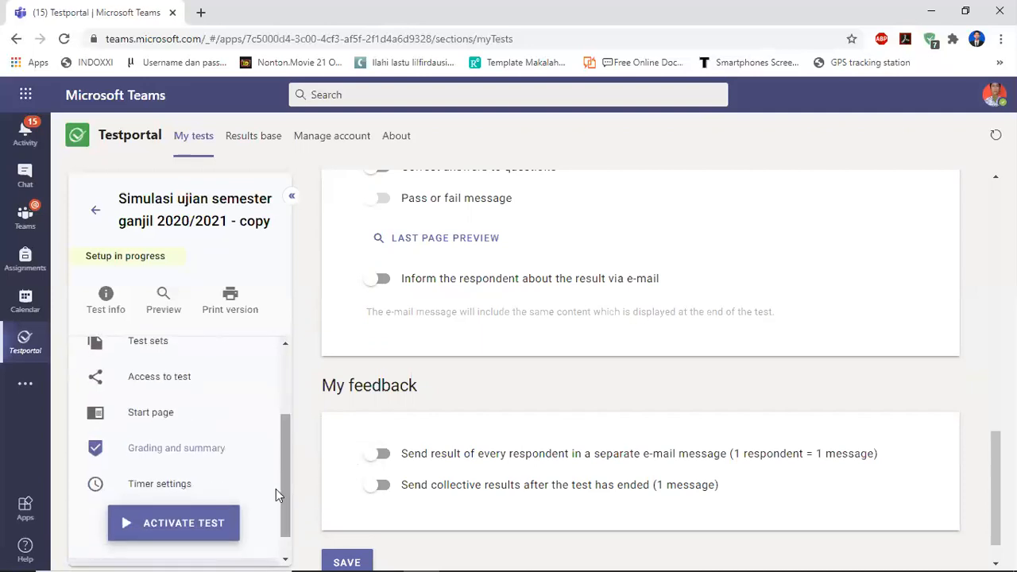
pyautogui.click(156, 486)
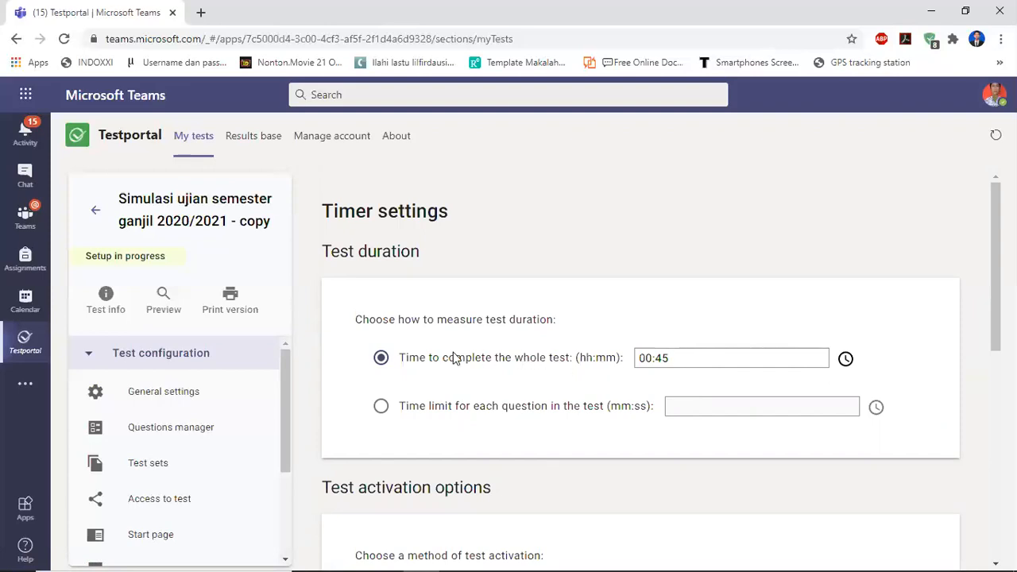
pyautogui.click(379, 359)
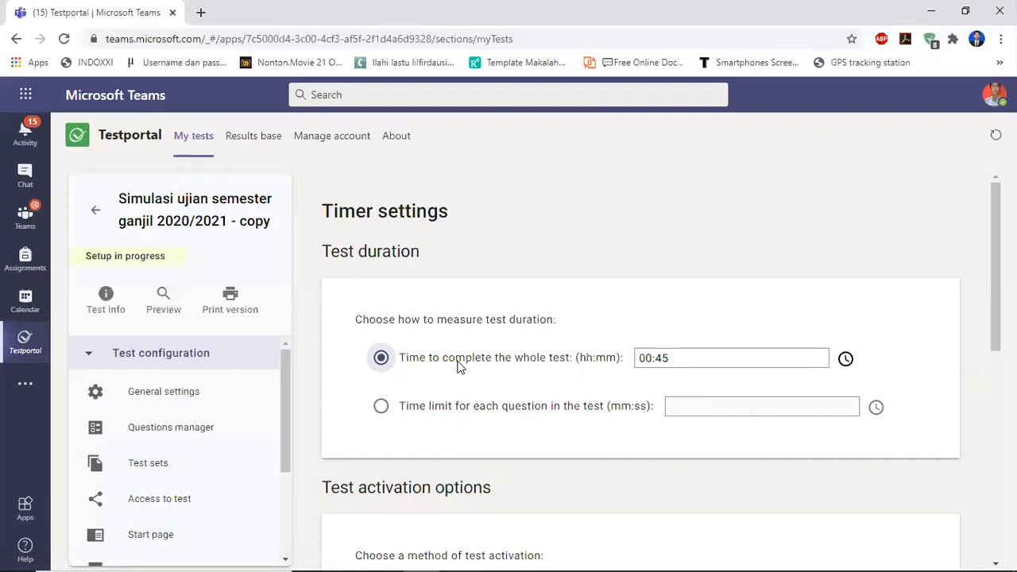
pyautogui.click(704, 356)
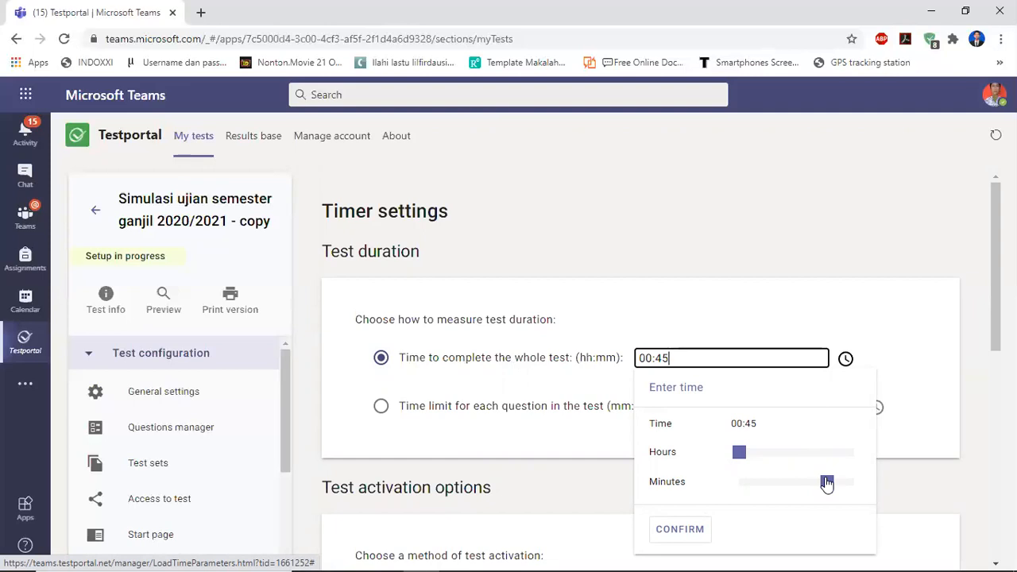
pyautogui.moveTo(825, 481); pyautogui.dragTo(854, 480)
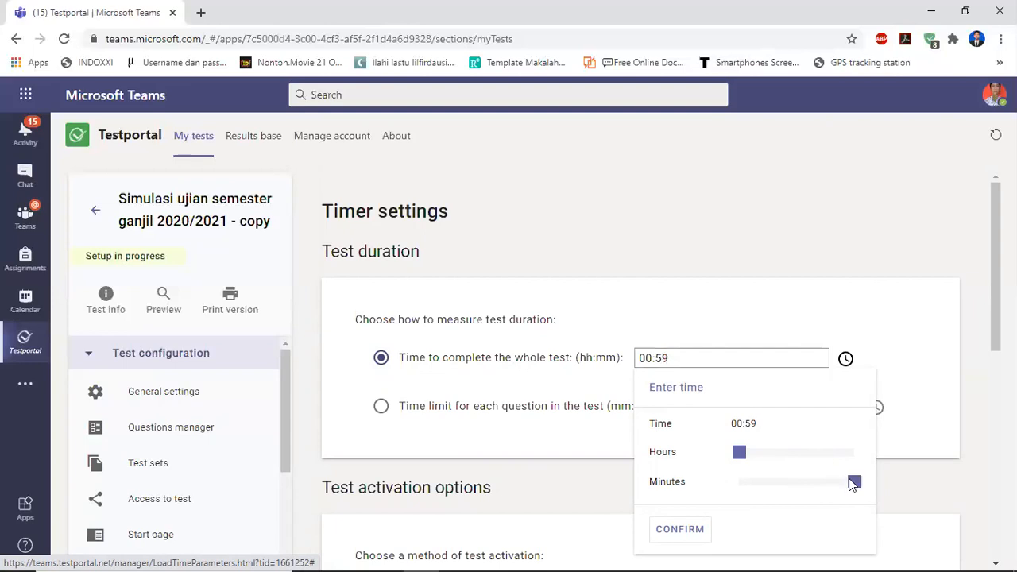
pyautogui.moveTo(741, 456); pyautogui.dragTo(746, 458)
pyautogui.moveTo(855, 488); pyautogui.dragTo(804, 490)
pyautogui.moveTo(742, 460); pyautogui.dragTo(735, 462)
pyautogui.moveTo(806, 488); pyautogui.dragTo(830, 492)
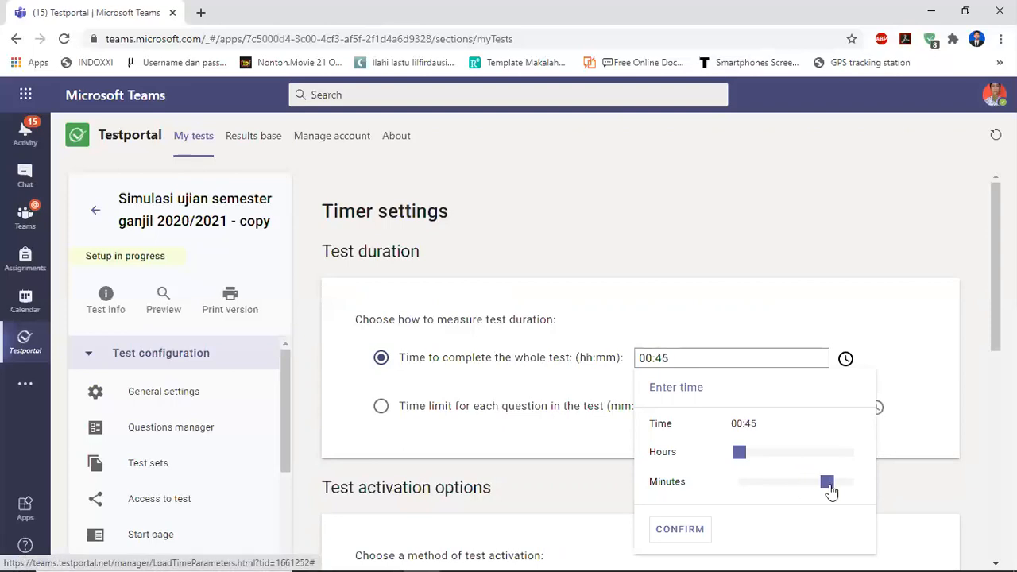
pyautogui.click(665, 540)
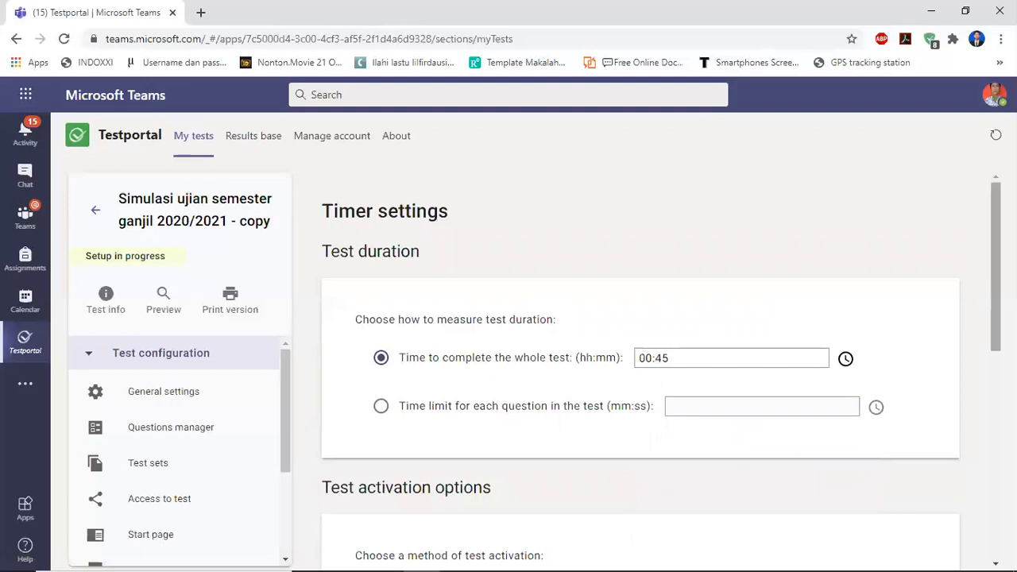
# Toggle the option allowing answering questions in any order and jumping between them, then save the timer settings.
pyautogui.scroll(-3, 660, 366)
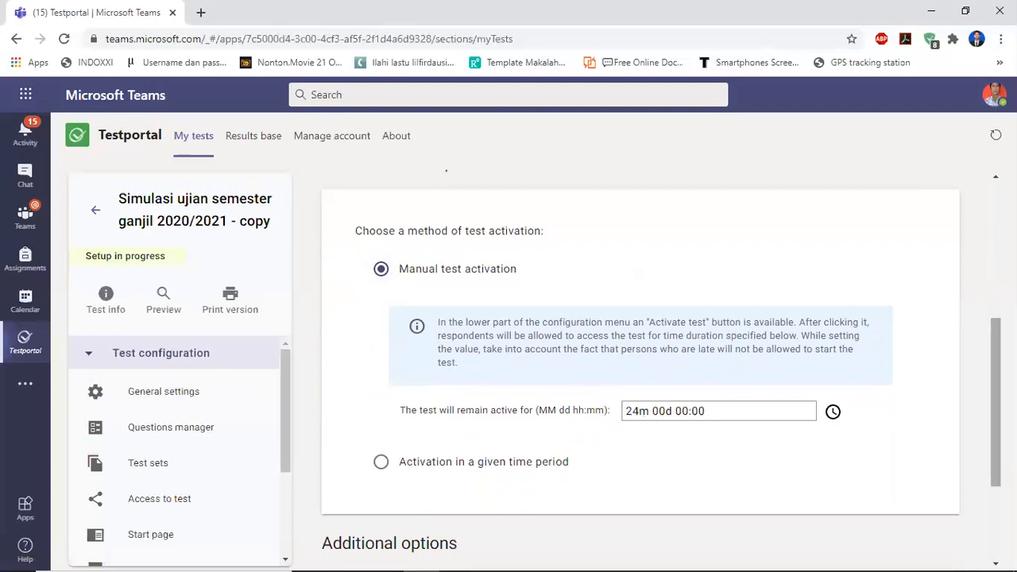
pyautogui.scroll(-3, 639, 357)
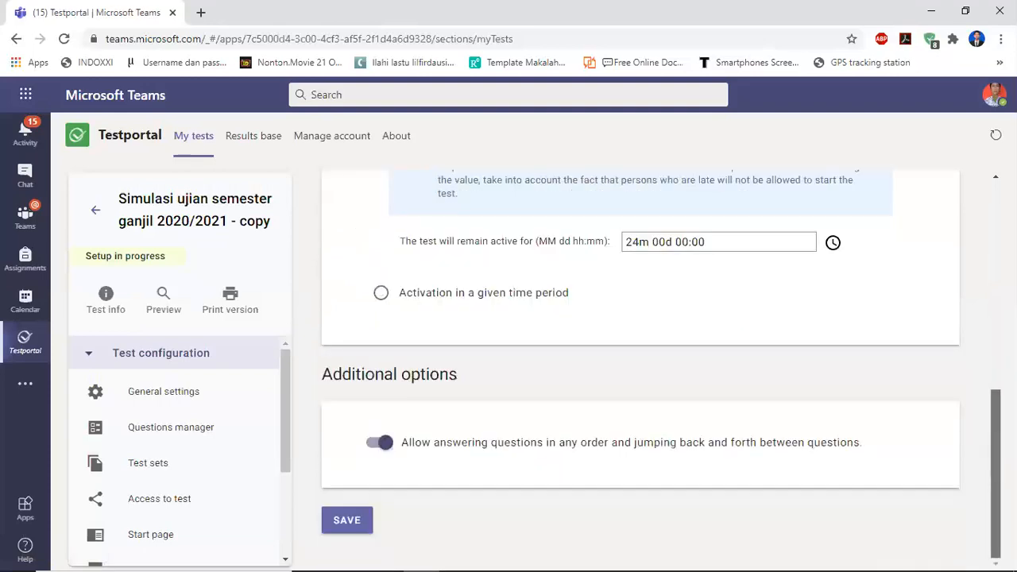
pyautogui.click(370, 447)
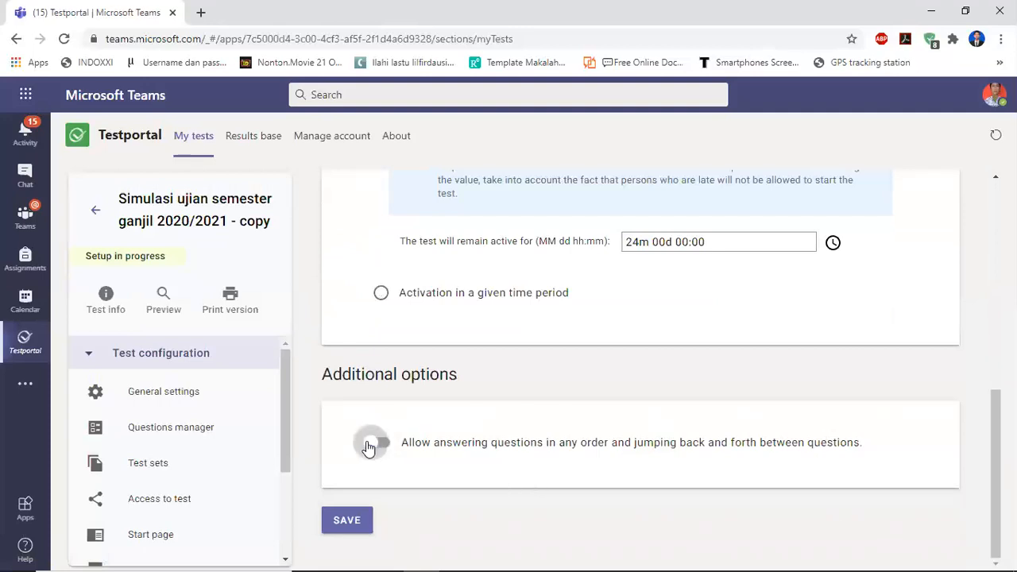
pyautogui.click(380, 449)
pyautogui.click(379, 447)
pyautogui.click(384, 448)
pyautogui.click(344, 518)
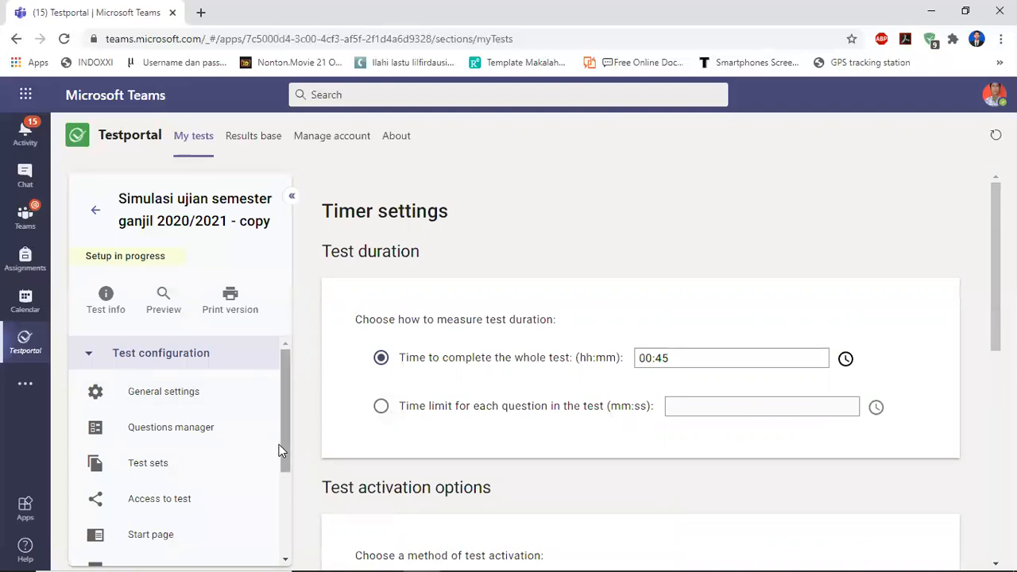
# Preview the test with the Default test set and choose SBY on the first question.
pyautogui.moveTo(284, 441); pyautogui.dragTo(281, 551)
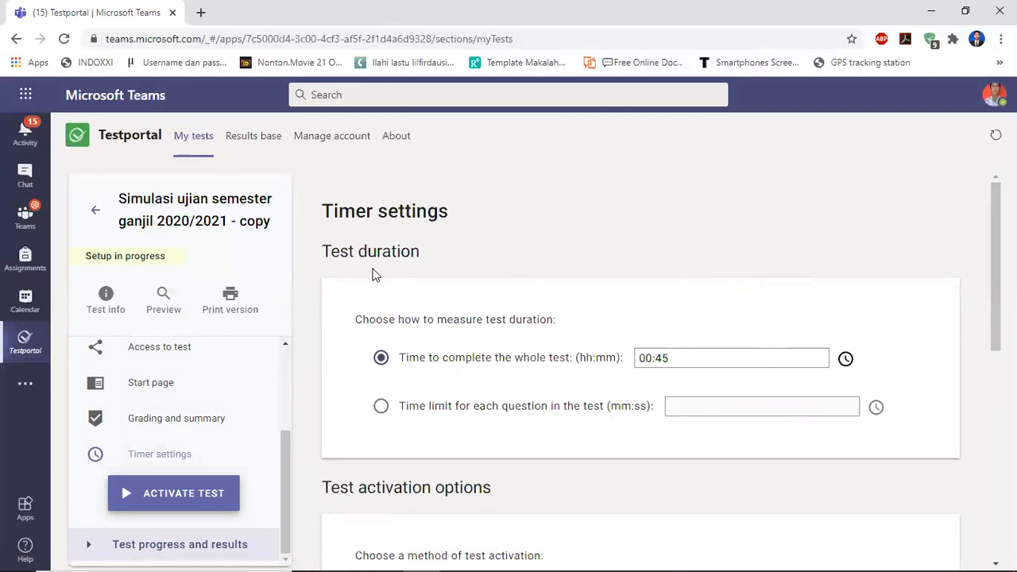
pyautogui.click(163, 297)
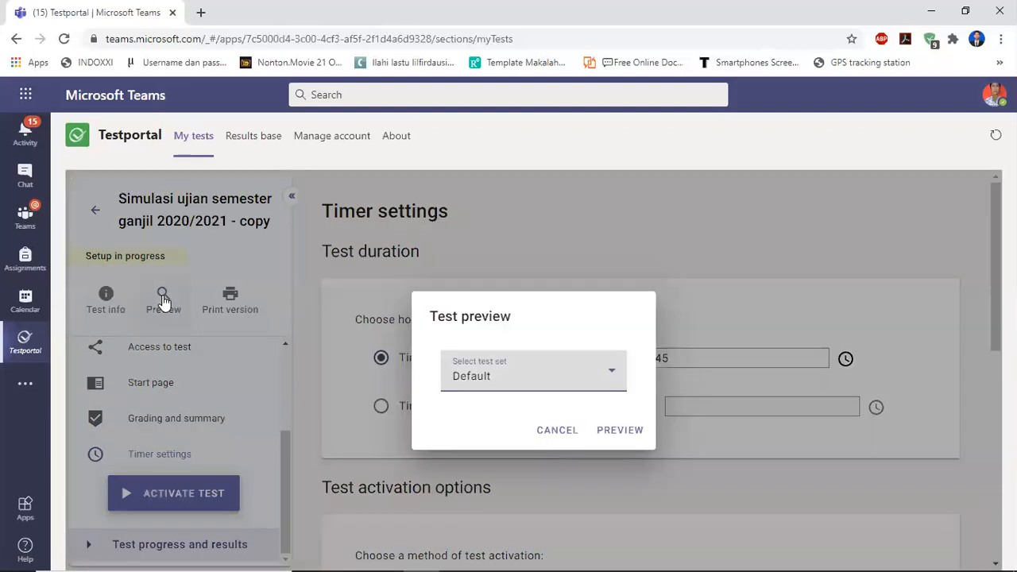
pyautogui.click(621, 433)
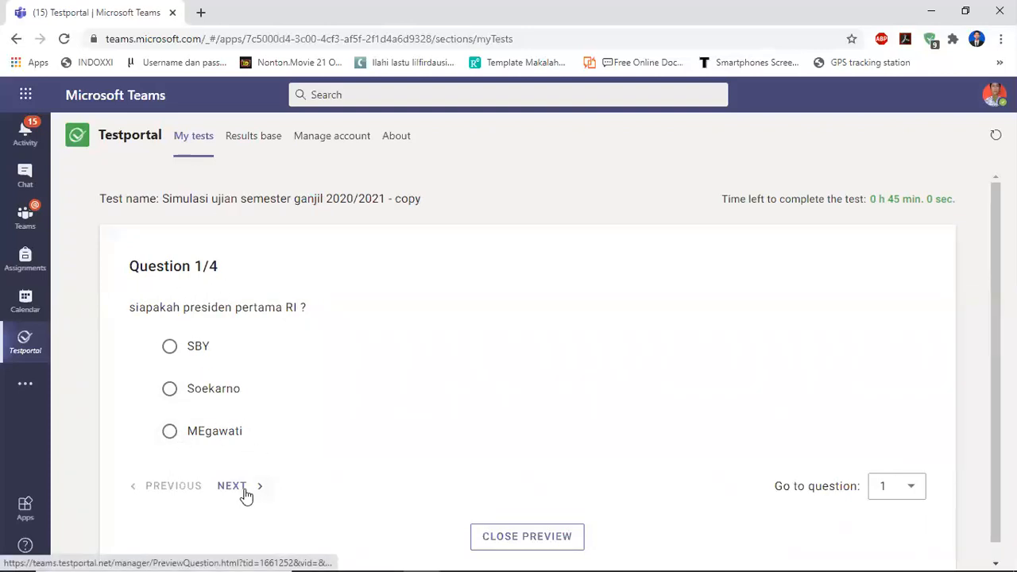
pyautogui.click(913, 494)
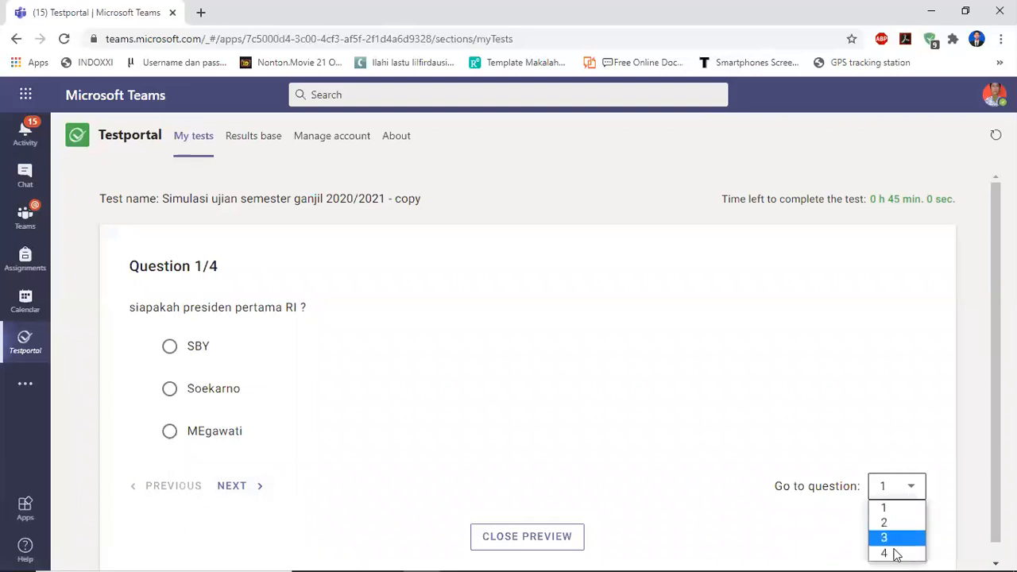
pyautogui.click(851, 363)
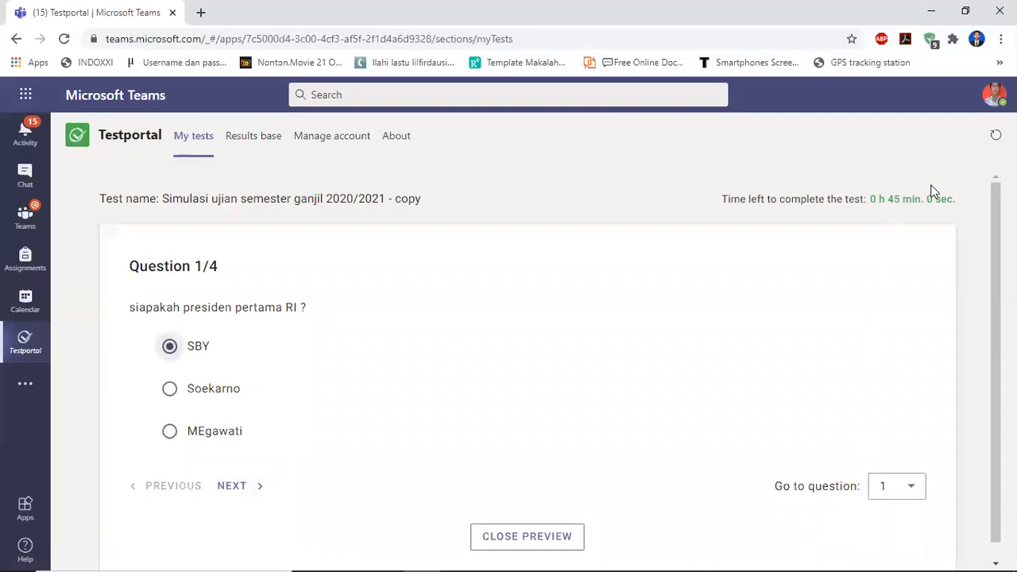
# Step through the remaining preview questions and close the preview.
pyautogui.click(234, 487)
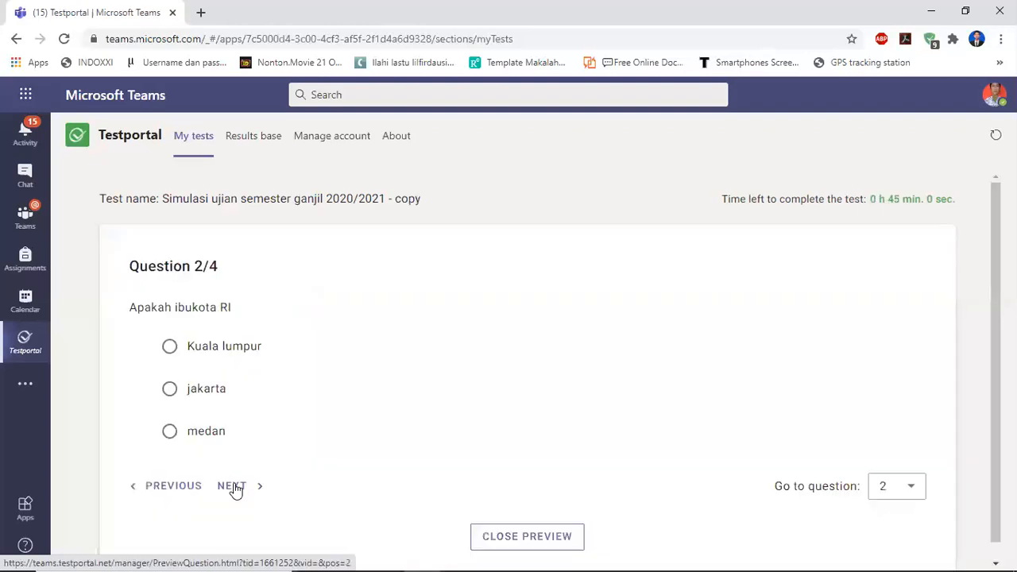
pyautogui.click(234, 487)
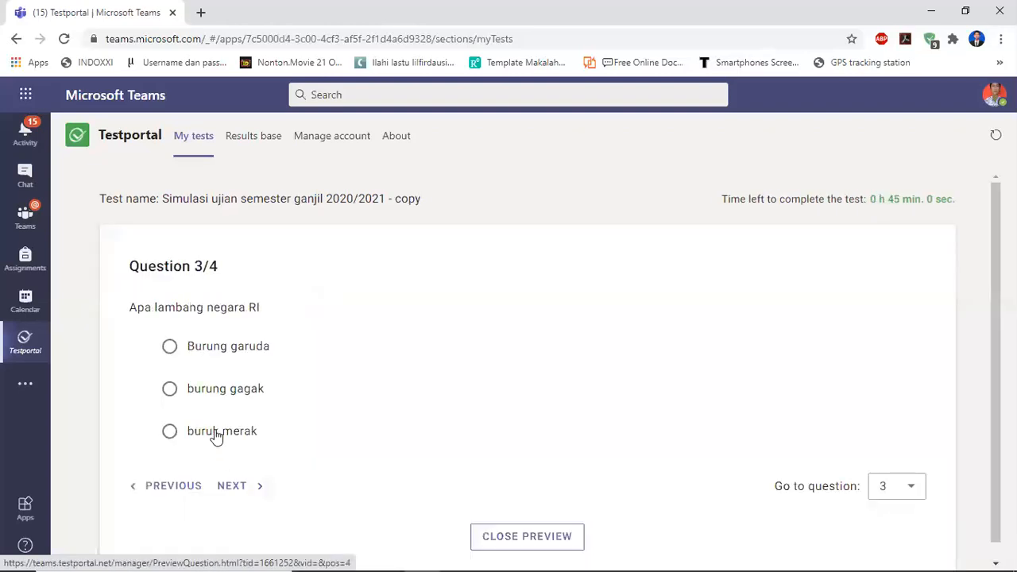
pyautogui.click(237, 486)
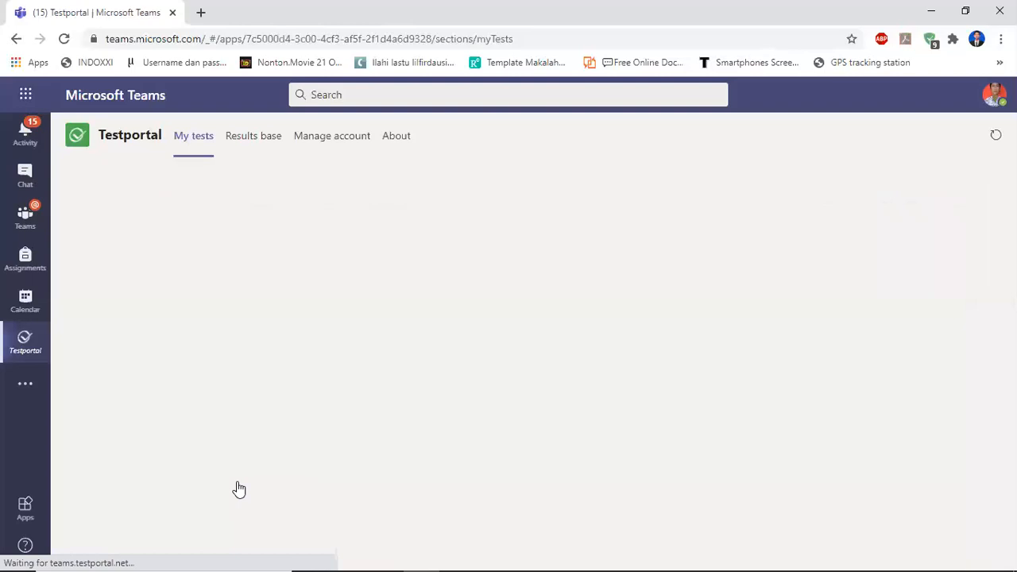
pyautogui.click(168, 487)
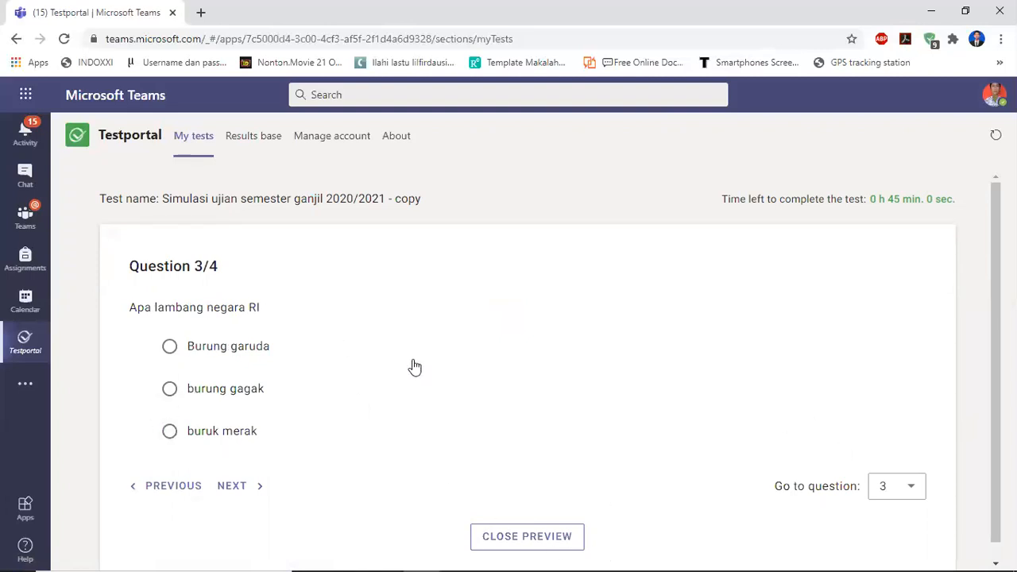
pyautogui.click(532, 537)
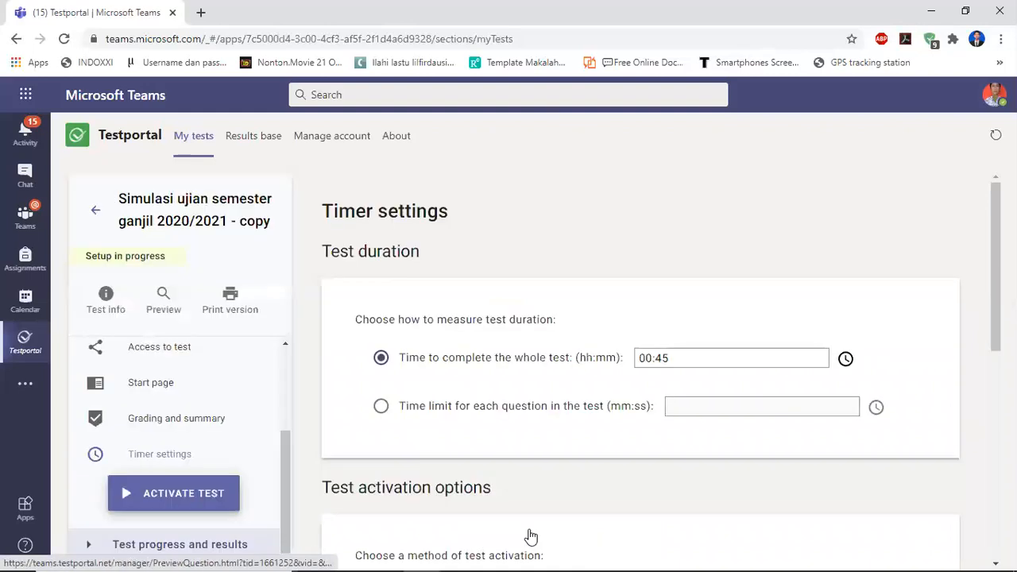
# Open General settings and the Questions manager of the test to review them.
pyautogui.moveTo(285, 451); pyautogui.dragTo(286, 368)
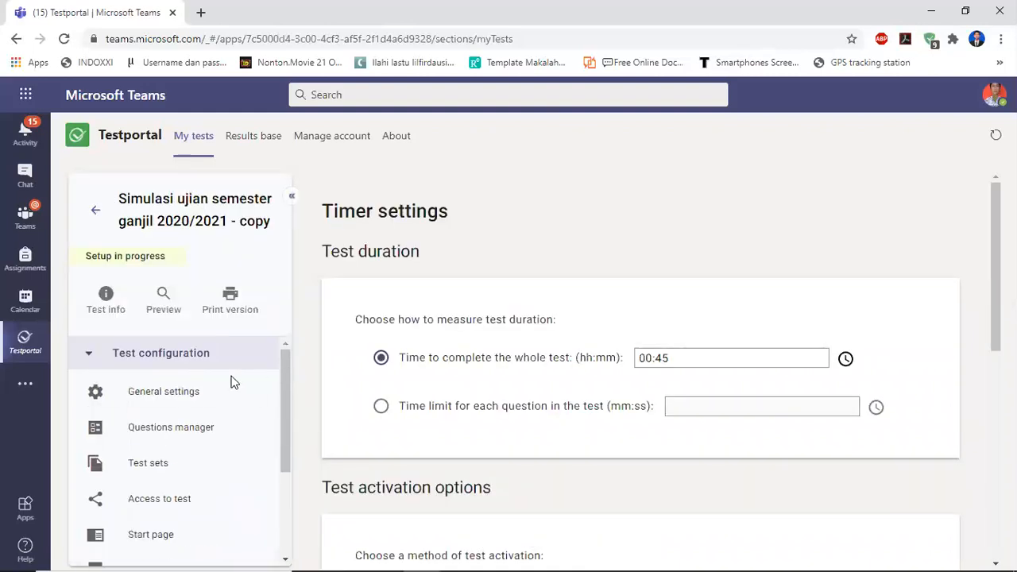
pyautogui.click(176, 394)
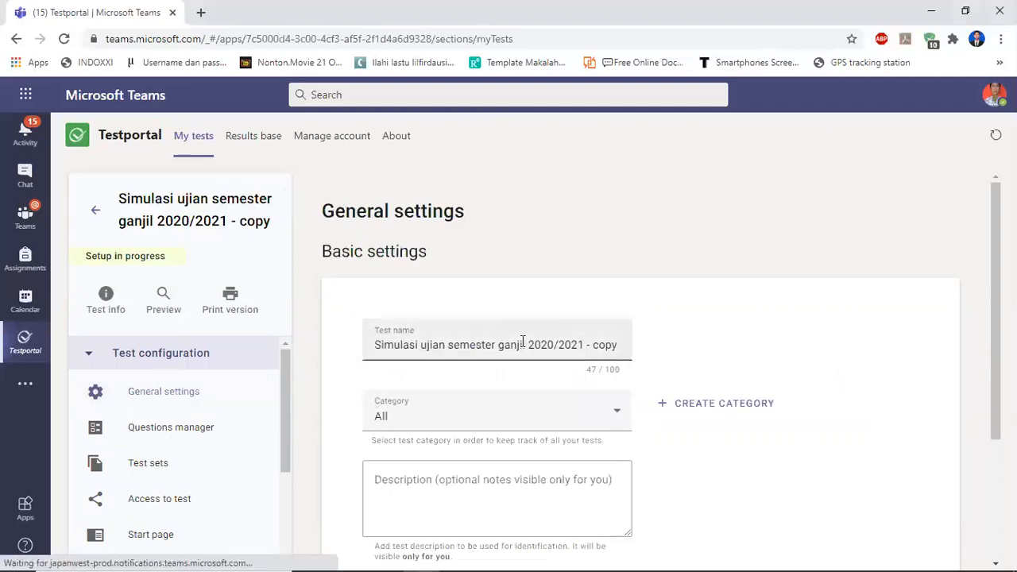
pyautogui.click(206, 430)
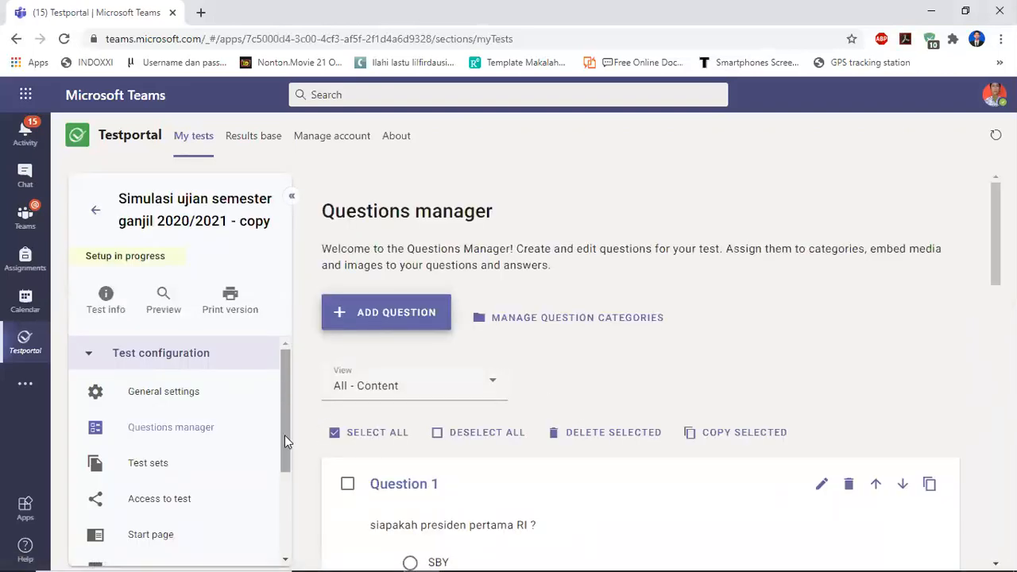
pyautogui.moveTo(289, 464); pyautogui.dragTo(288, 540)
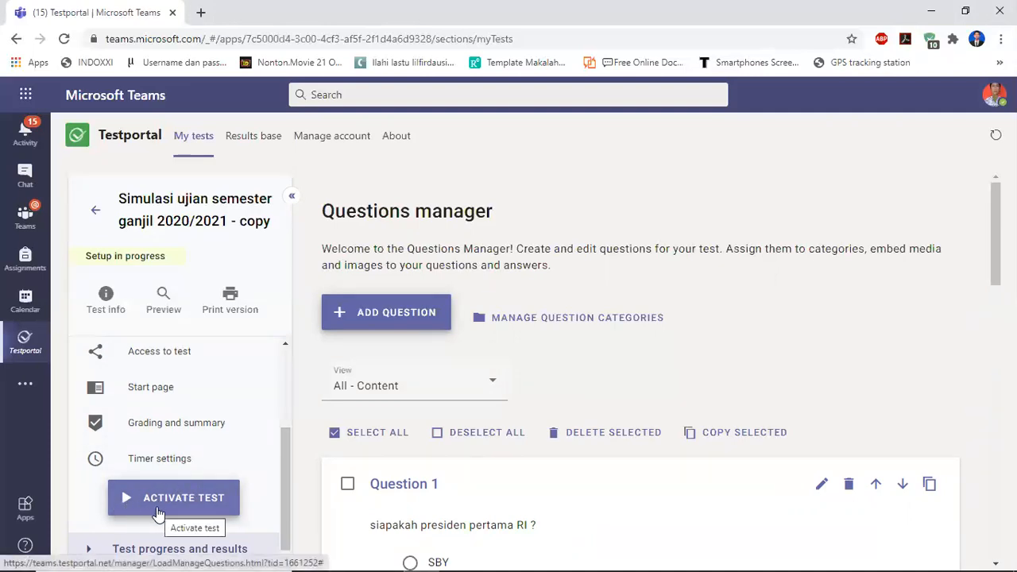
pyautogui.click(284, 383)
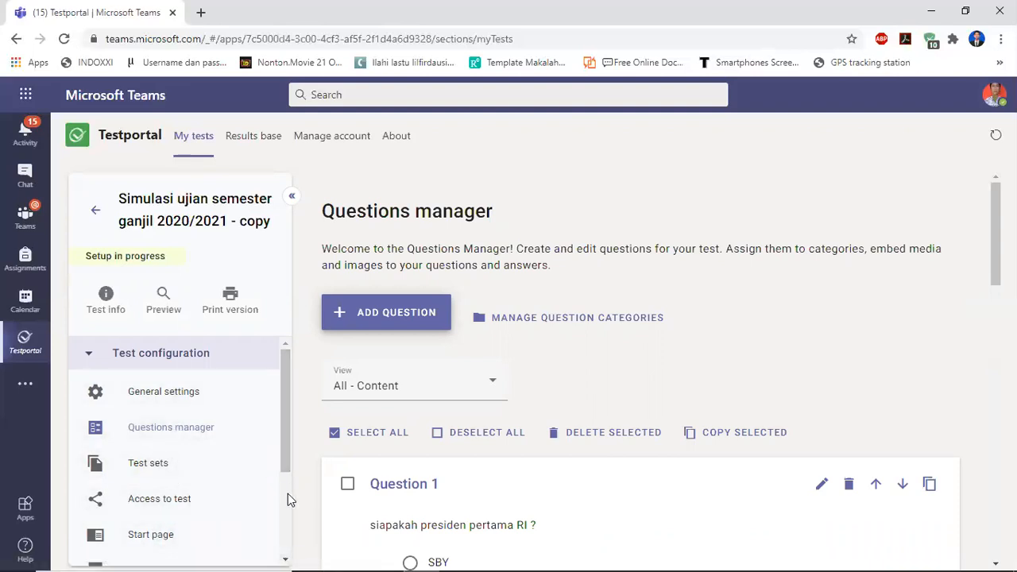
pyautogui.scroll(-2, 288, 493)
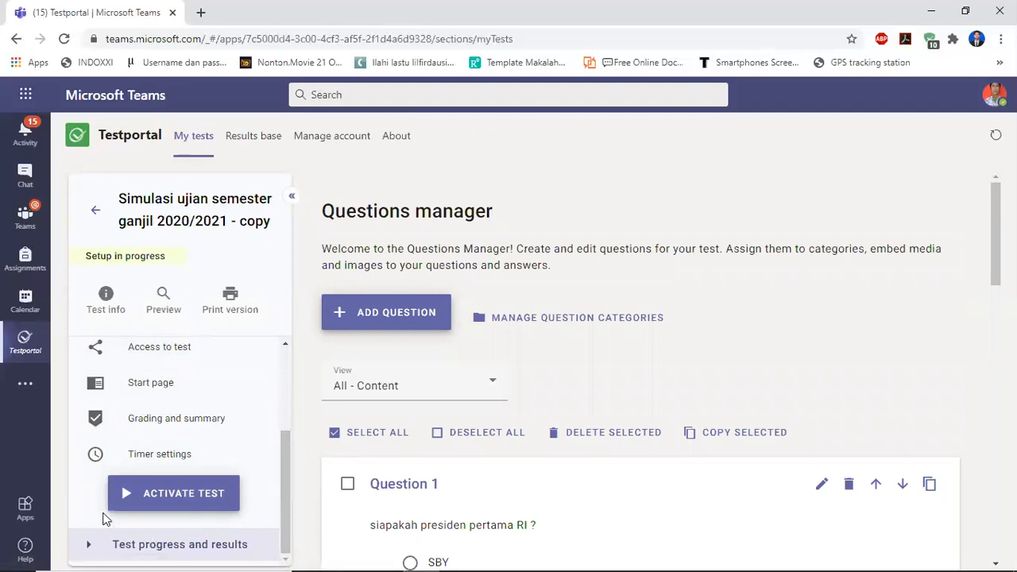
# Activate the test and confirm the activation.
pyautogui.click(176, 497)
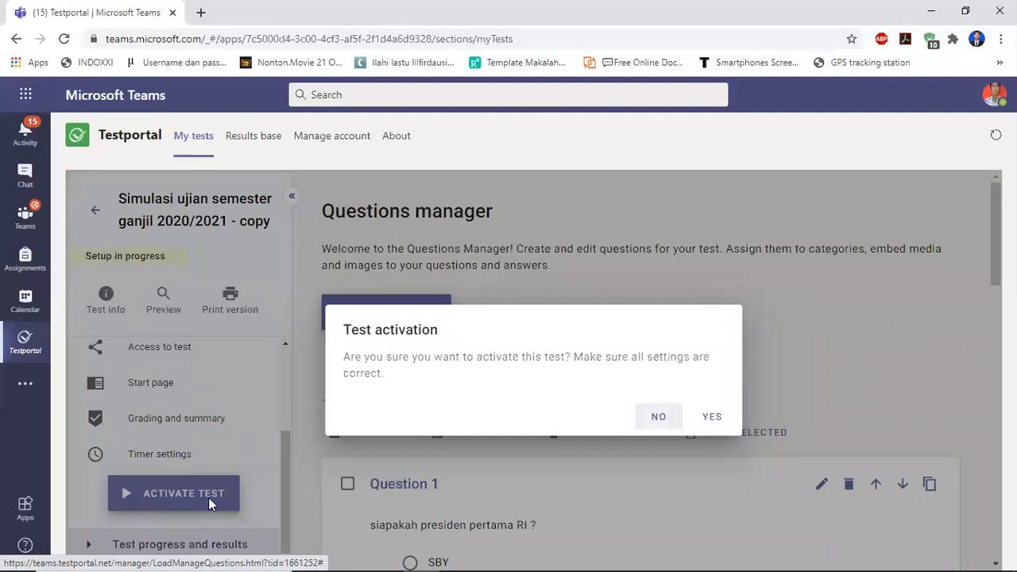
pyautogui.click(713, 419)
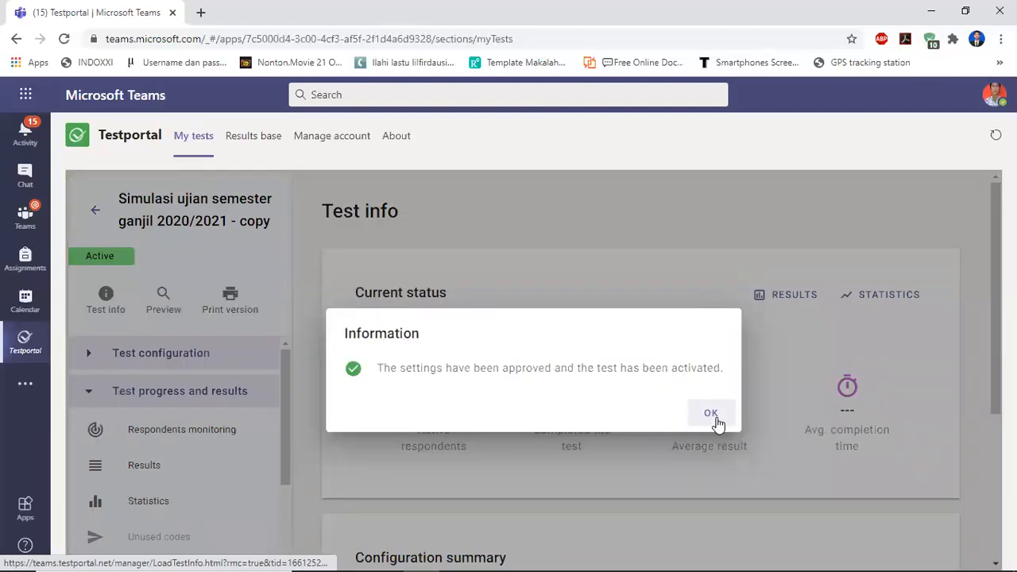
pyautogui.click(714, 417)
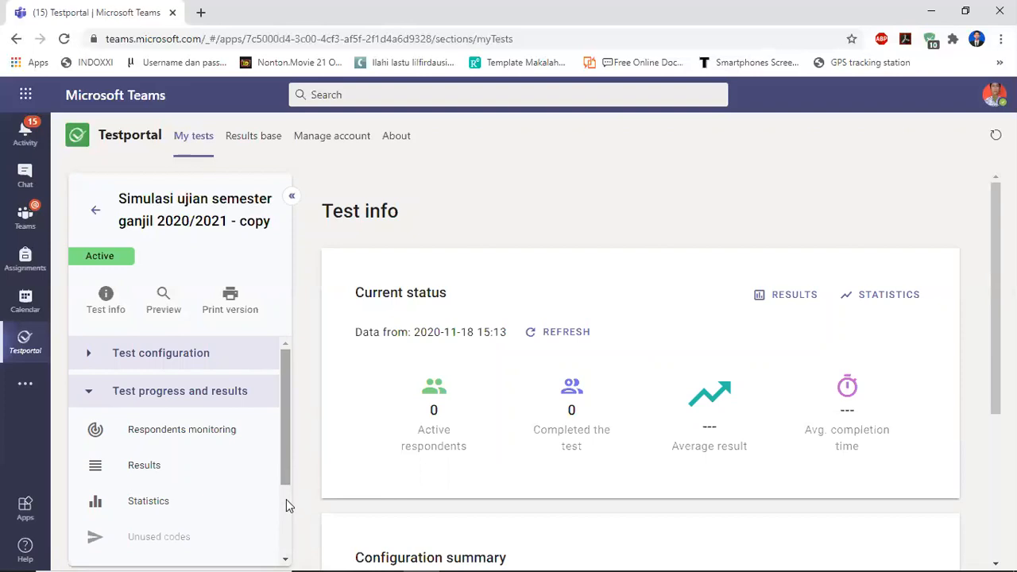
# Open the Access to test settings of the active test and examine its public test link.
pyautogui.click(89, 395)
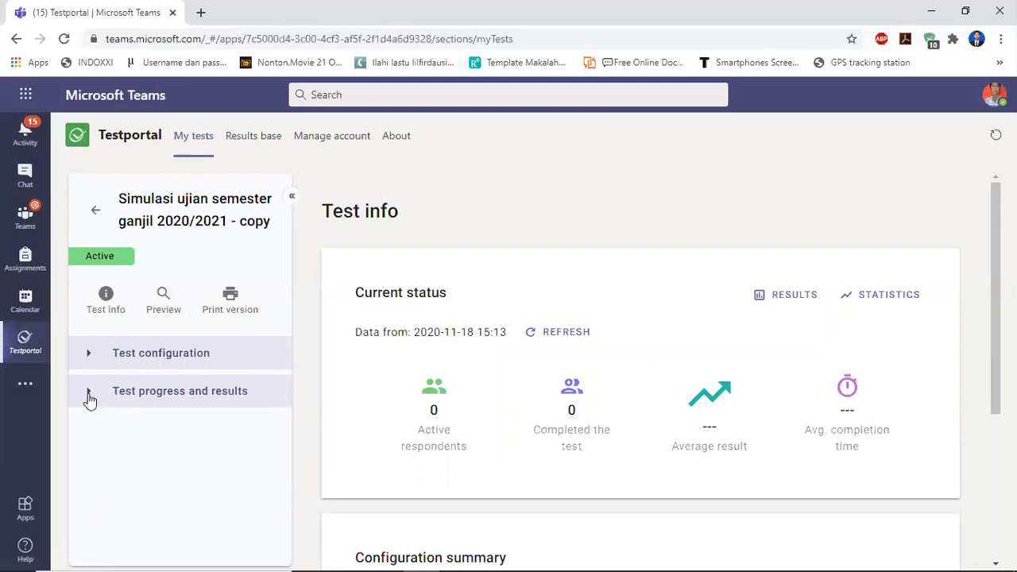
pyautogui.click(89, 398)
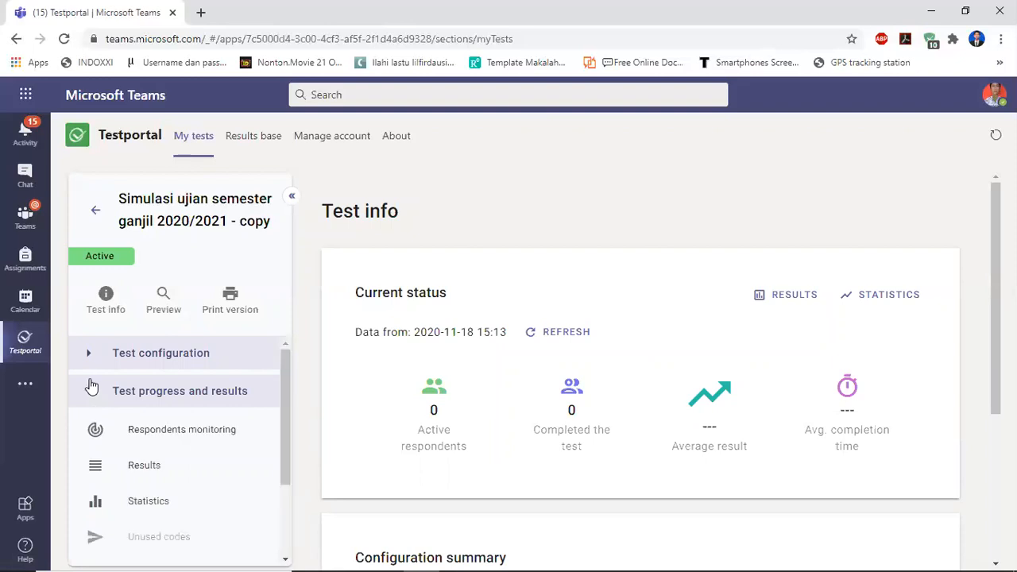
pyautogui.click(90, 357)
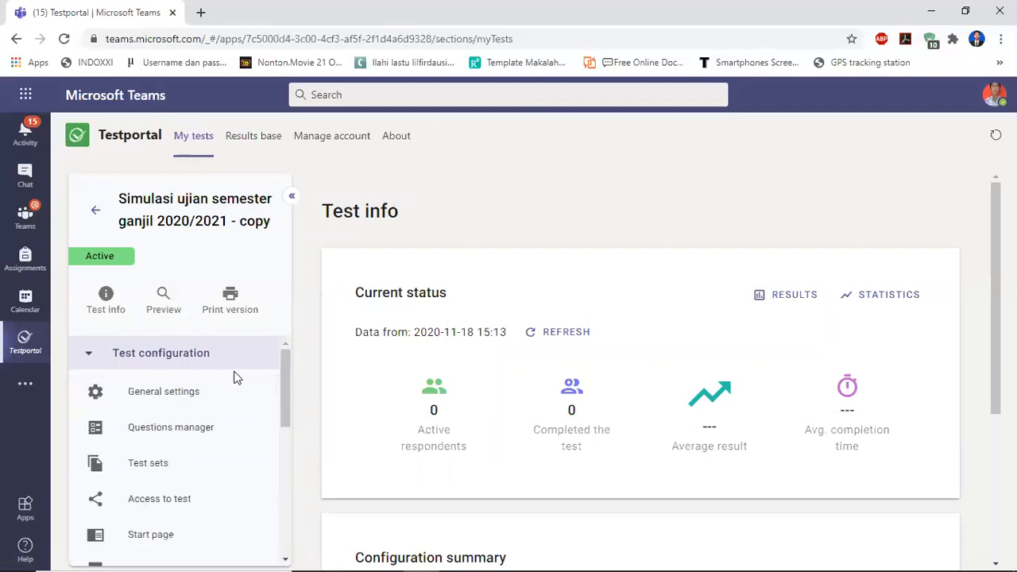
pyautogui.click(149, 508)
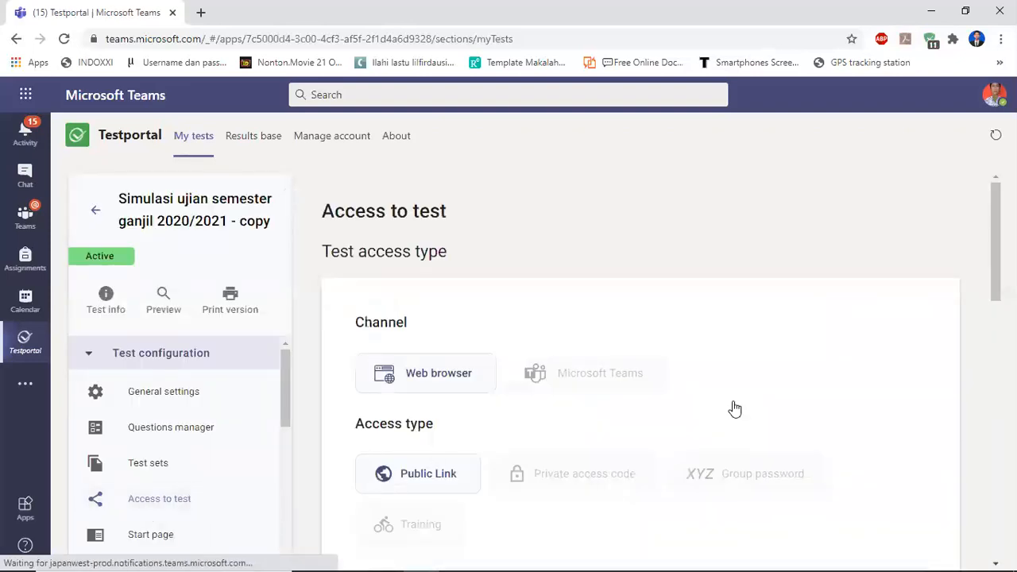
pyautogui.scroll(-4, 977, 334)
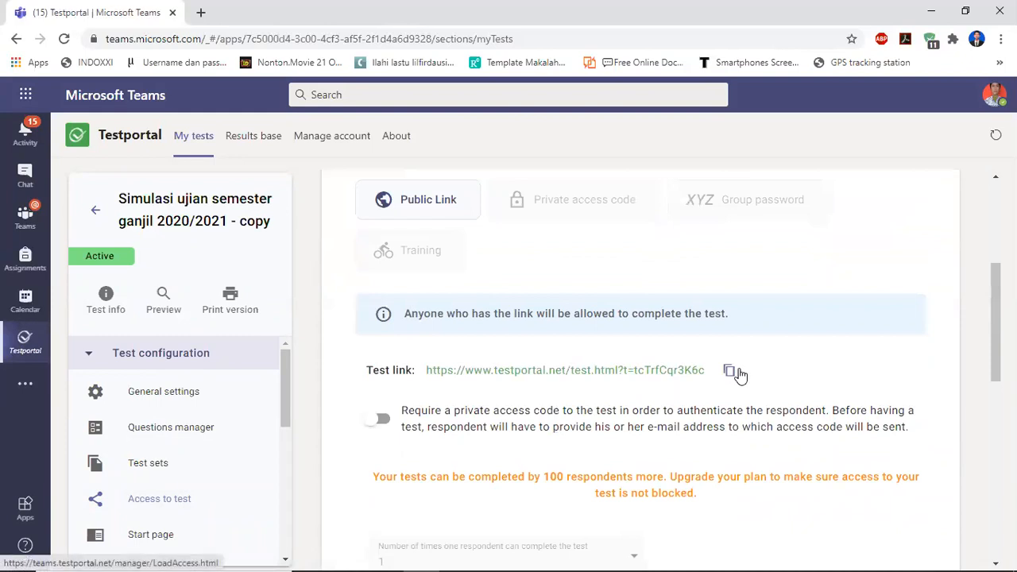
# Copy the public test link.
pyautogui.click(739, 374)
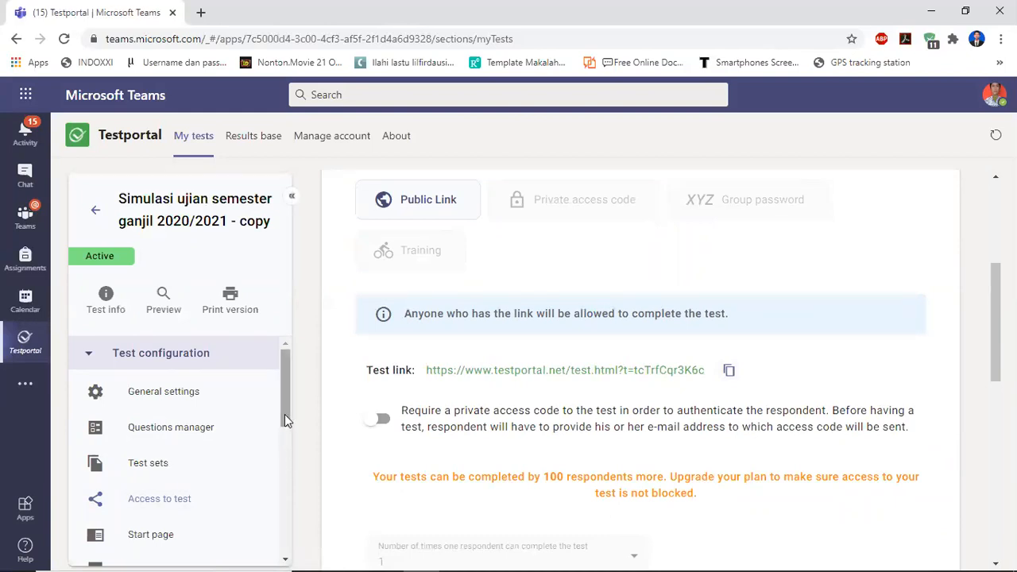
pyautogui.moveTo(286, 378)
pyautogui.mouseDown()
pyautogui.moveTo(280, 491)
pyautogui.moveTo(286, 364)
pyautogui.moveTo(281, 450)
pyautogui.moveTo(286, 378)
pyautogui.mouseUp()
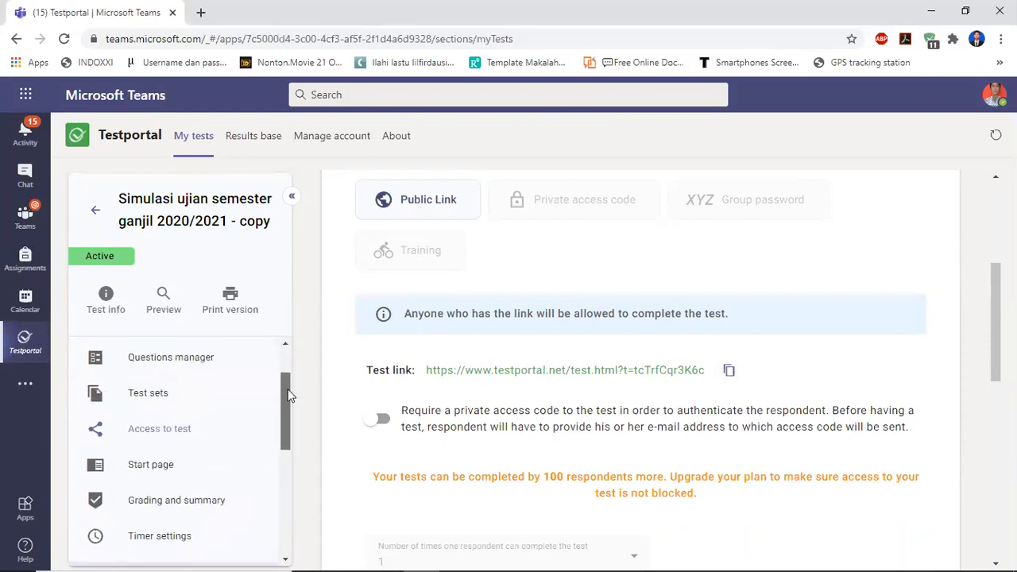
# Browse the Questions manager and the test menu sections, ending back on Access to test.
pyautogui.click(199, 374)
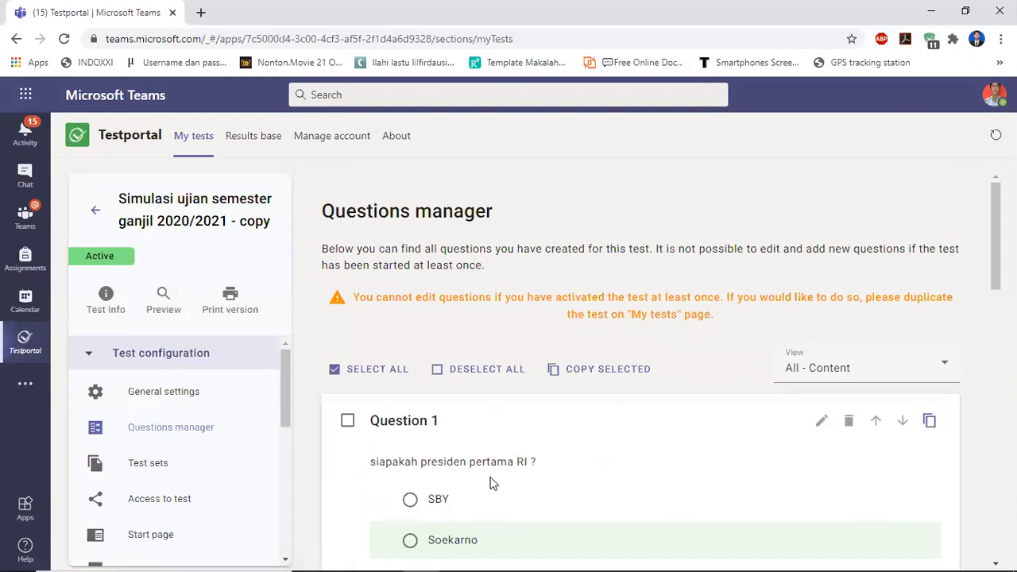
pyautogui.moveTo(284, 383); pyautogui.dragTo(283, 513)
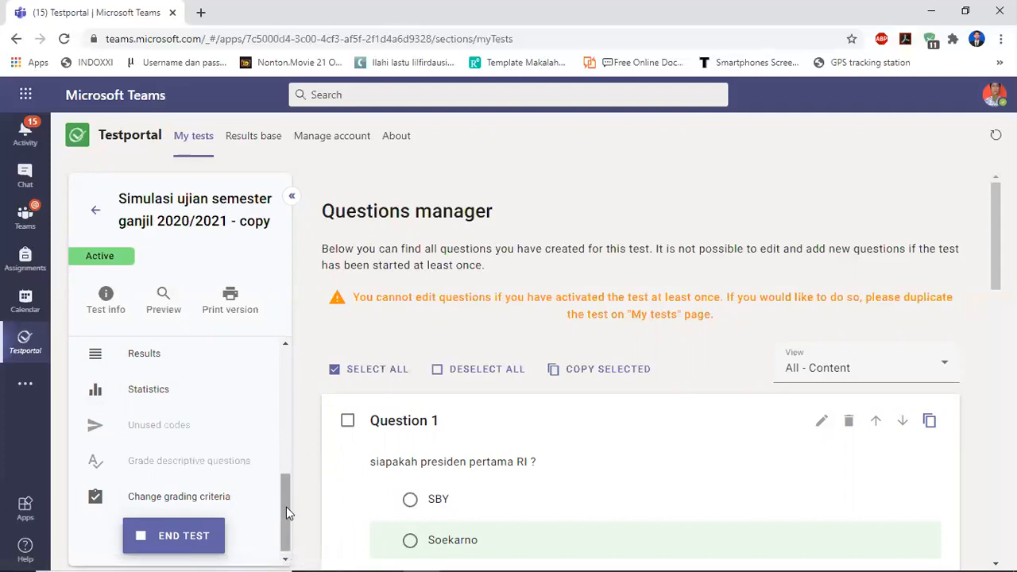
pyautogui.scroll(5, 286, 395)
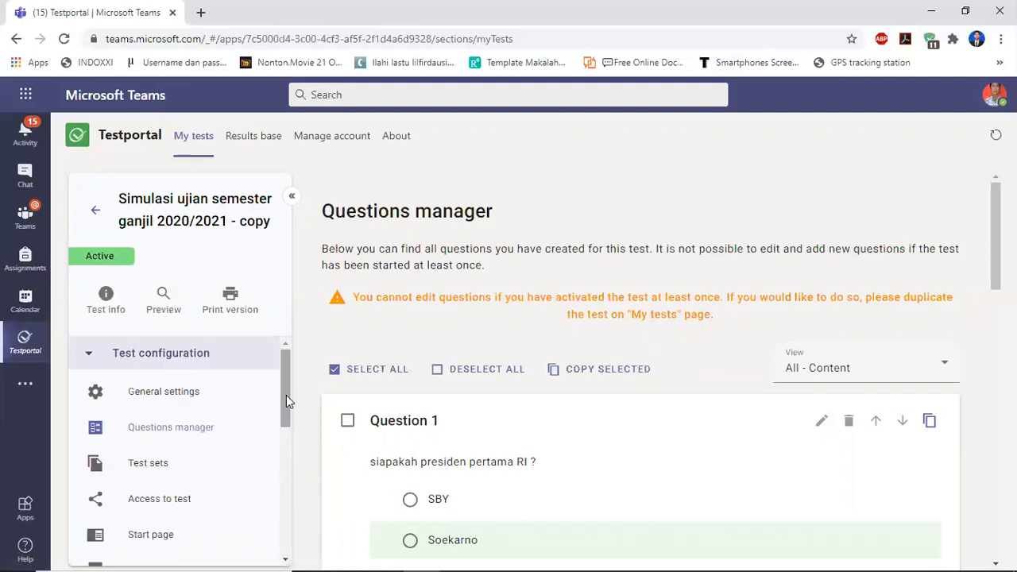
pyautogui.click(89, 359)
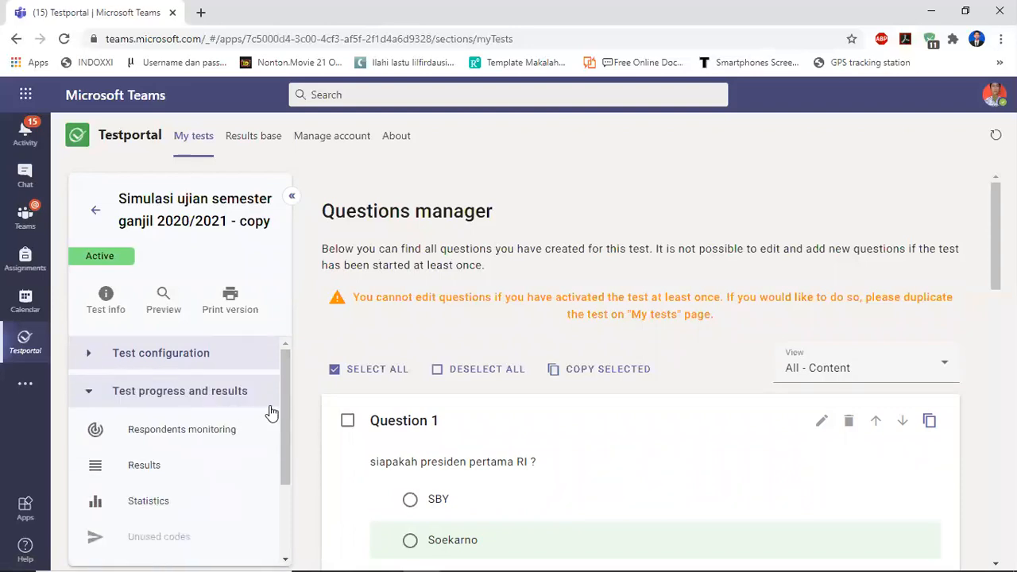
pyautogui.click(92, 359)
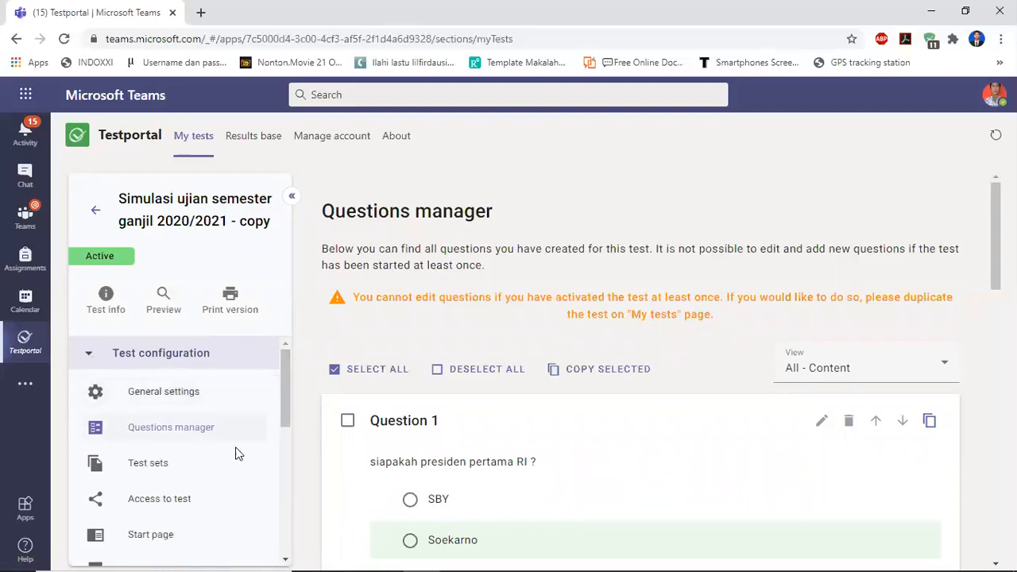
pyautogui.click(161, 494)
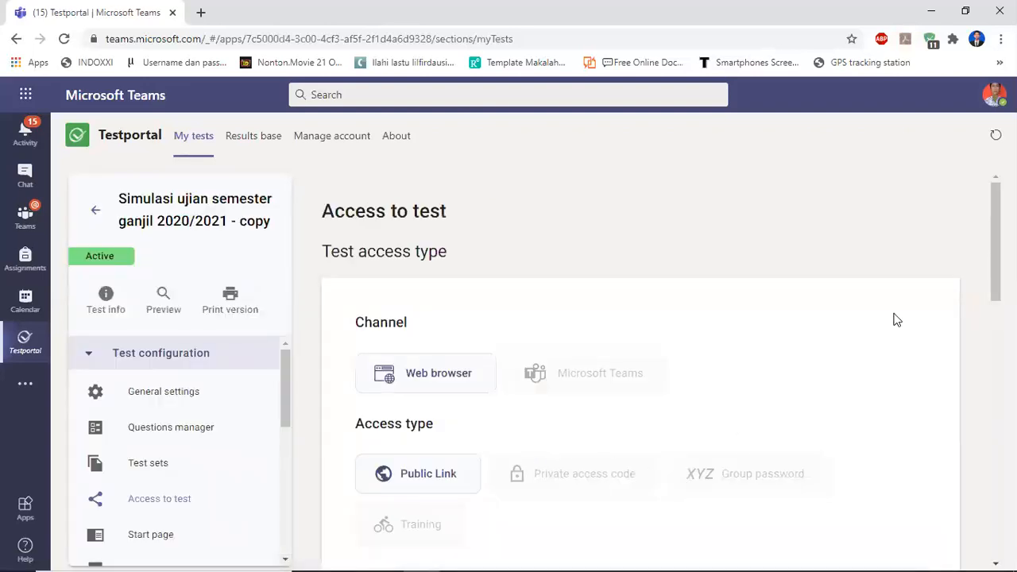
pyautogui.scroll(-3, 770, 385)
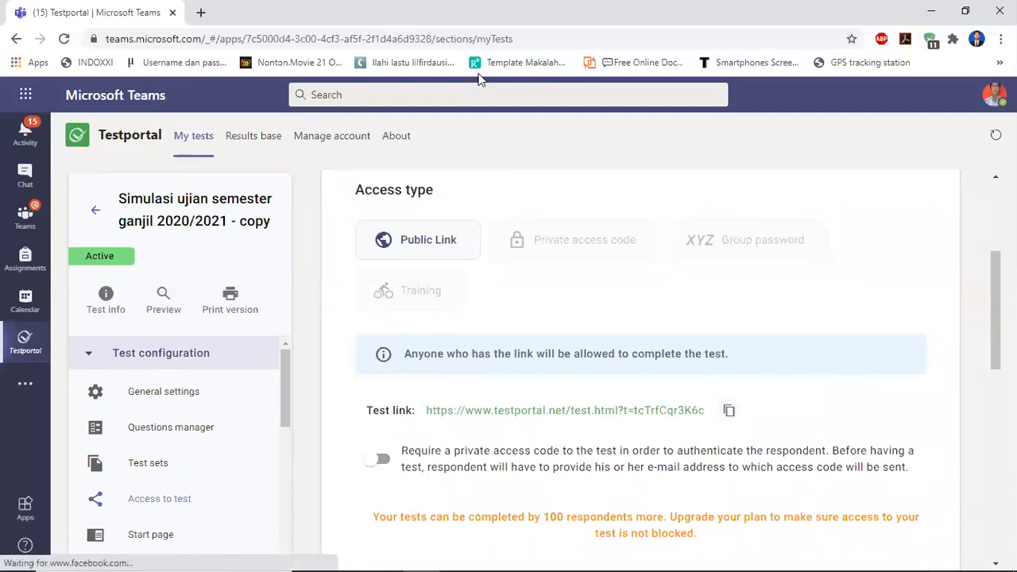
# Open the copied test link in a new browser tab.
pyautogui.hotkey('ctrl', 't')
pyautogui.hotkey('ctrl', 'v')
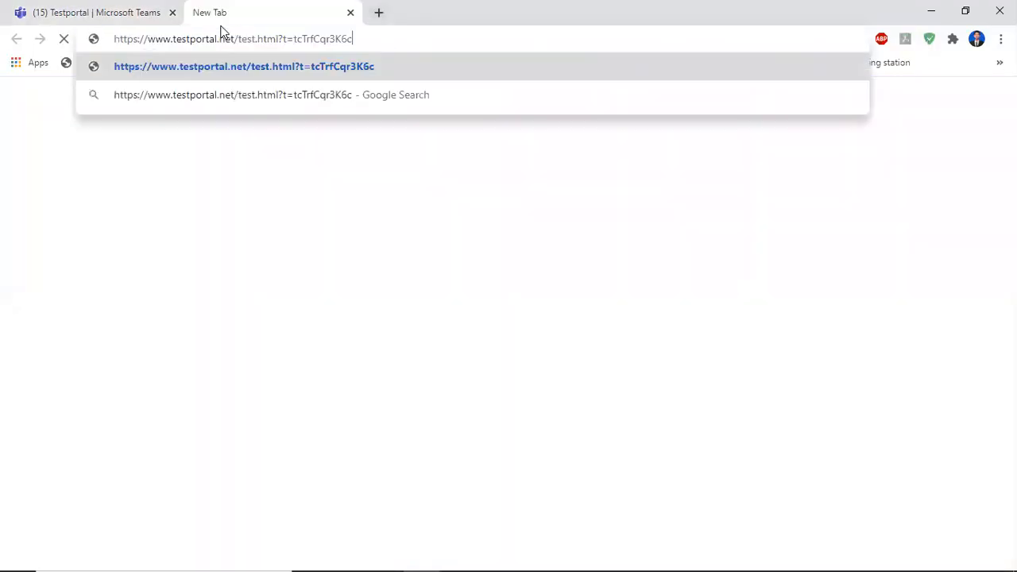
pyautogui.press('Return')
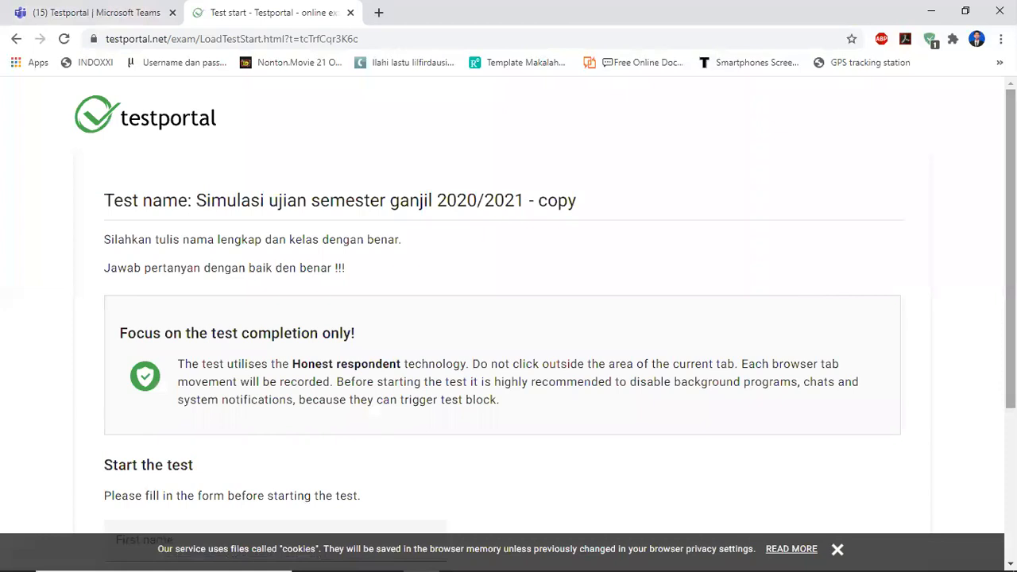
# Fill in the respondent's first and last name, set kelas to x, and start the test.
pyautogui.scroll(-3, 508, 318)
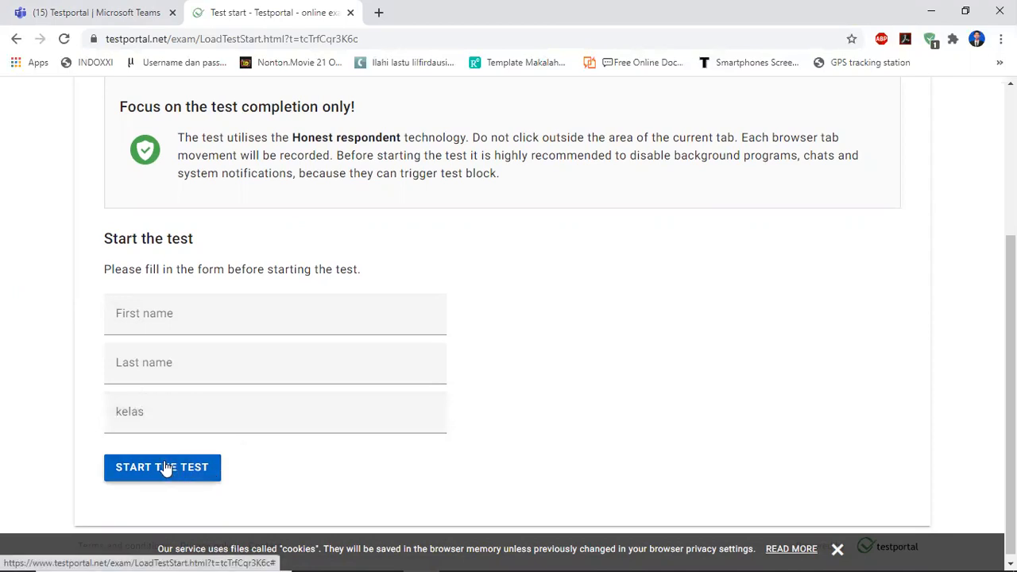
pyautogui.click(150, 321)
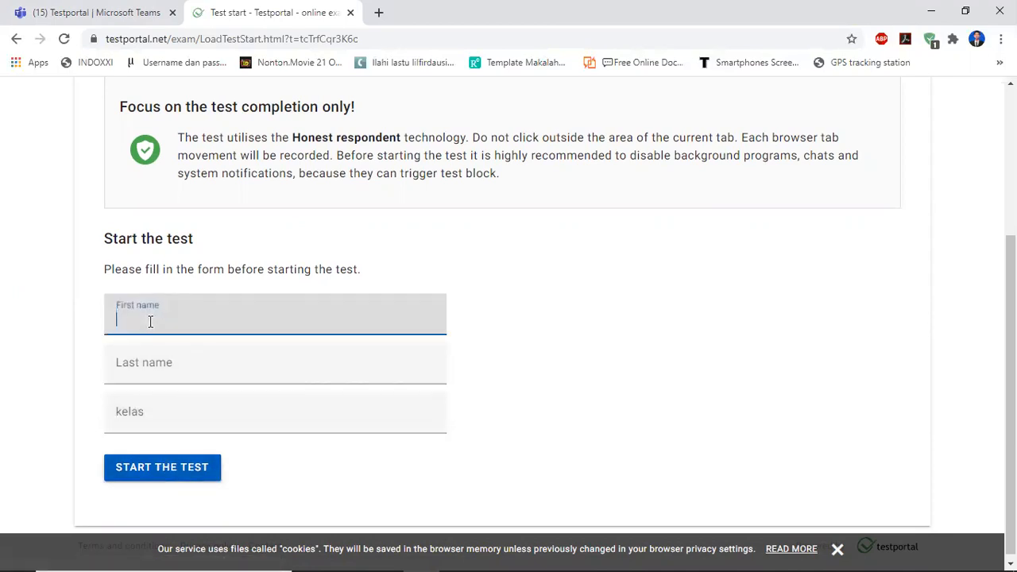
pyautogui.press('Tab')
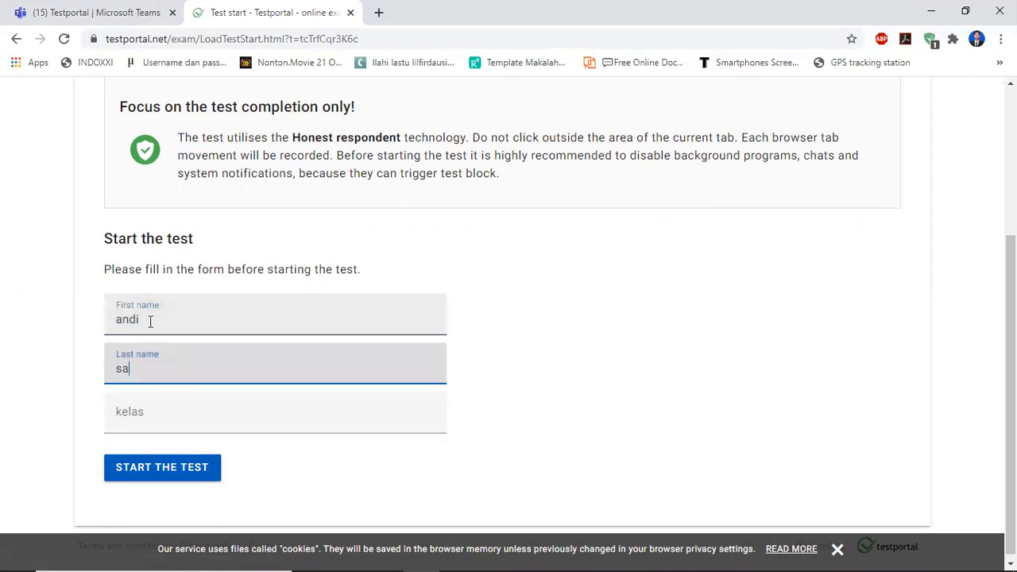
pyautogui.click(137, 408)
pyautogui.write('x ipa 1')
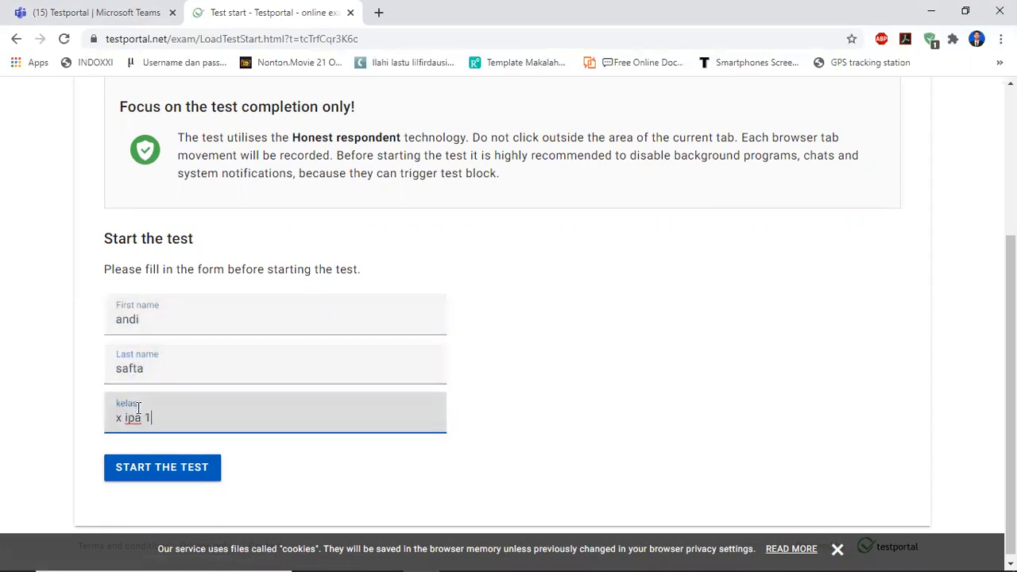
pyautogui.click(194, 469)
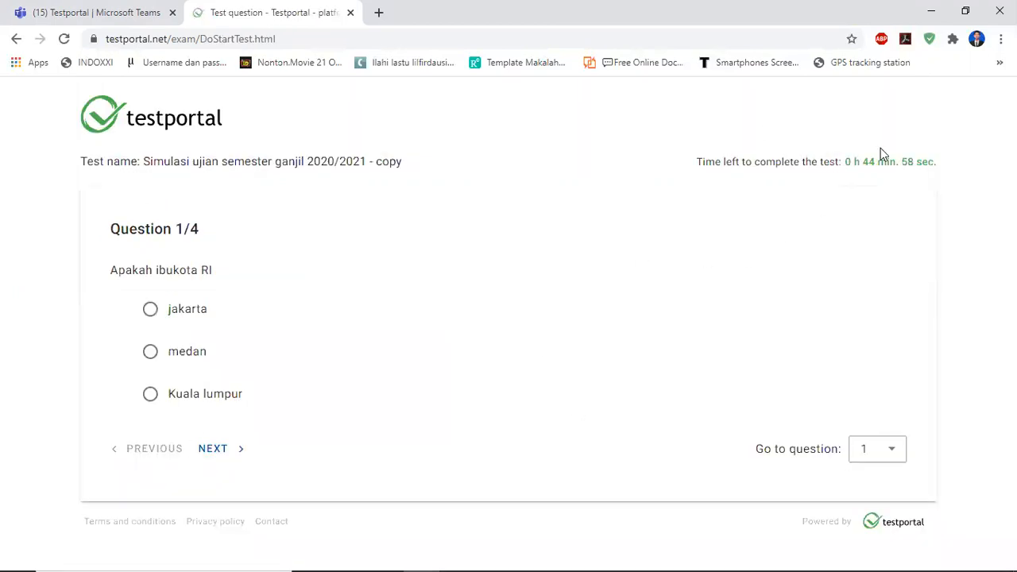
# Answer question 1 with jakarta and question 2 with buruk merak.
pyautogui.scroll(1, 144, 321)
pyautogui.moveTo(139, 326); pyautogui.dragTo(145, 326)
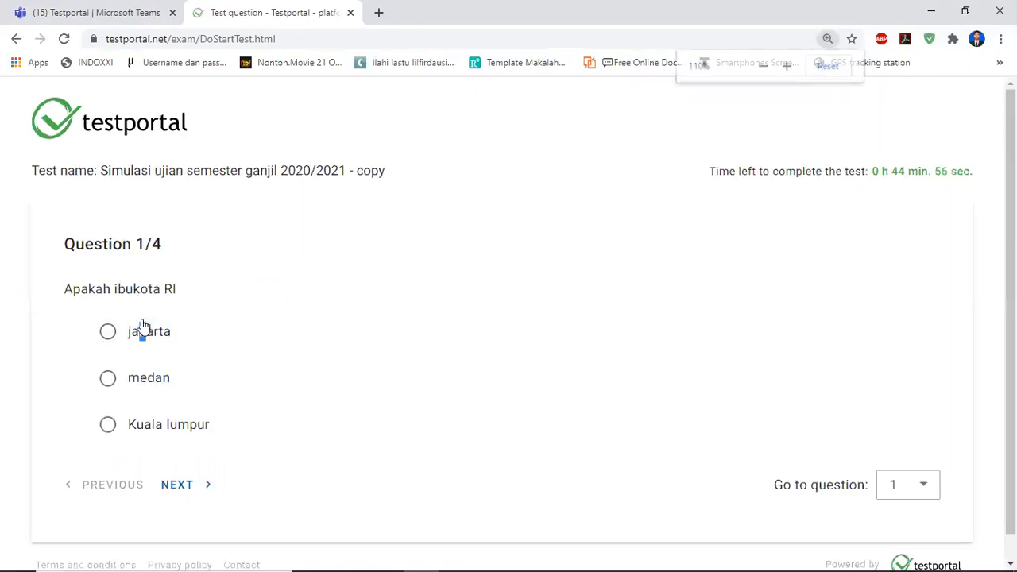
pyautogui.click(109, 335)
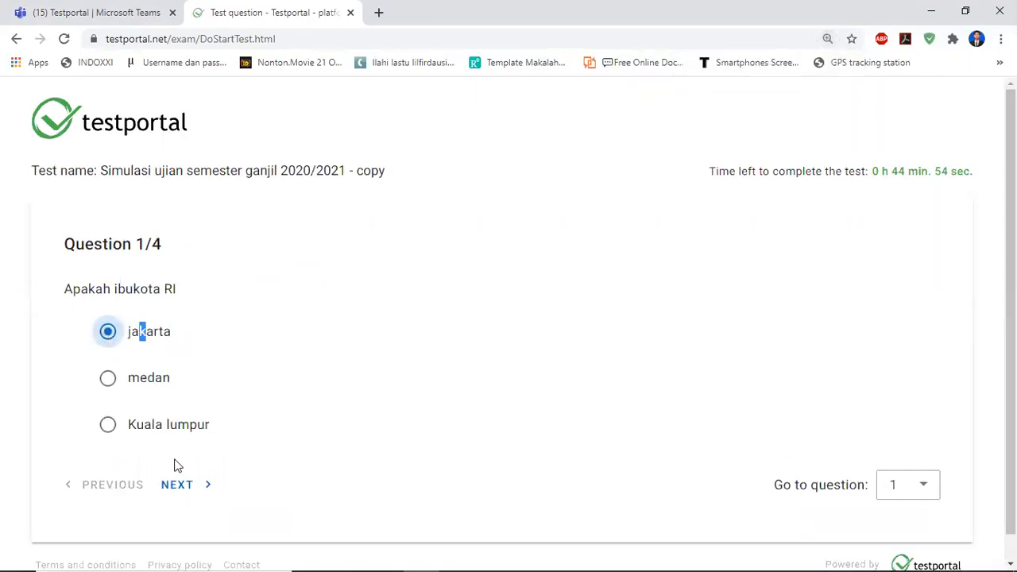
pyautogui.click(178, 484)
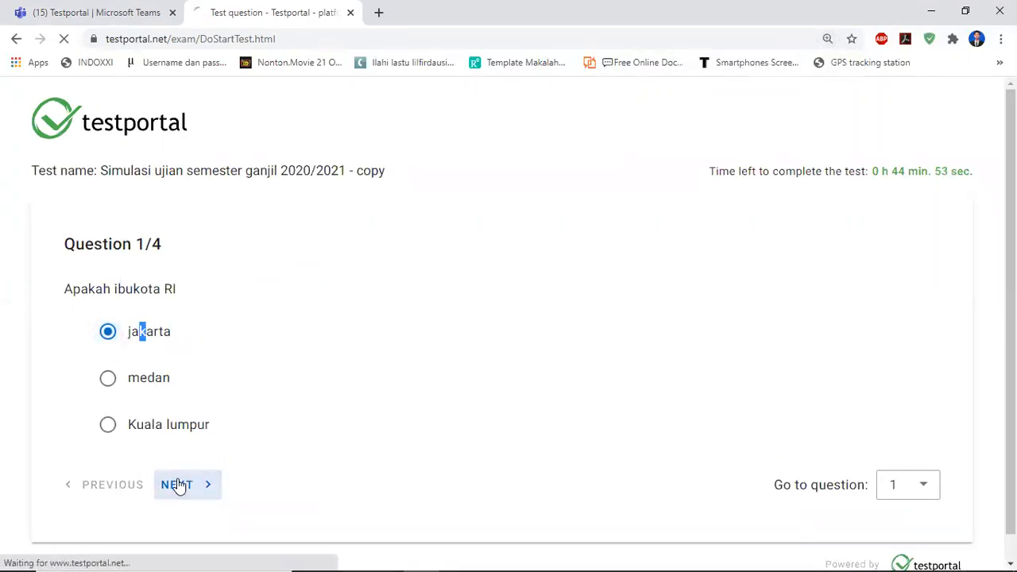
pyautogui.click(110, 382)
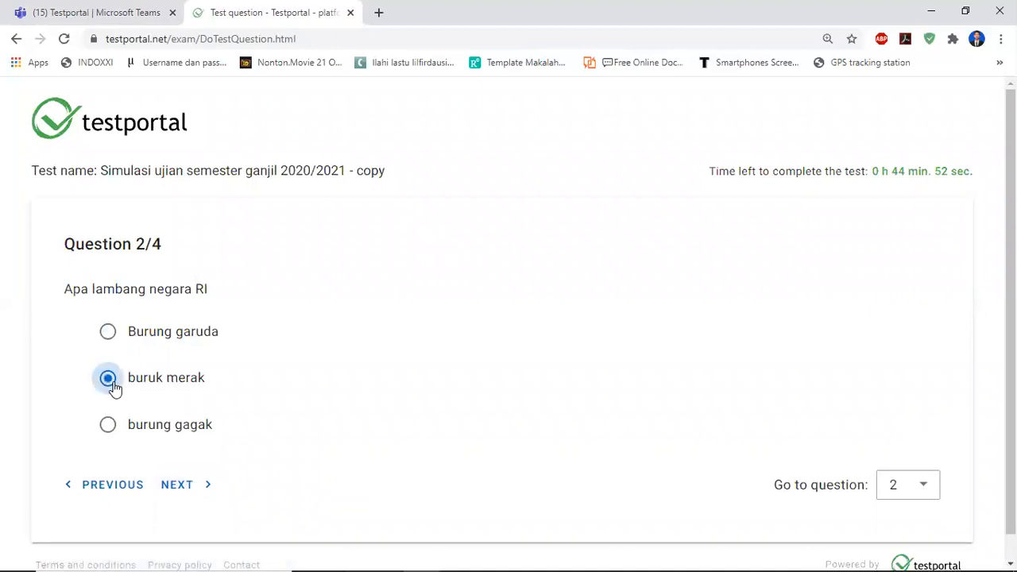
# Go to question 3, answer Soekarno, then answer question 4 with merah biru.
pyautogui.click(929, 497)
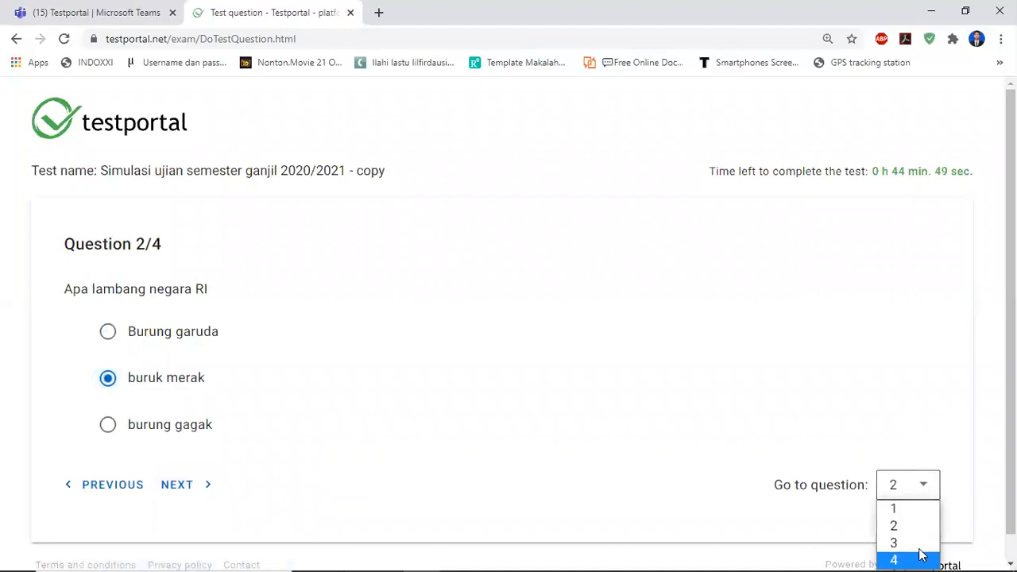
pyautogui.click(185, 487)
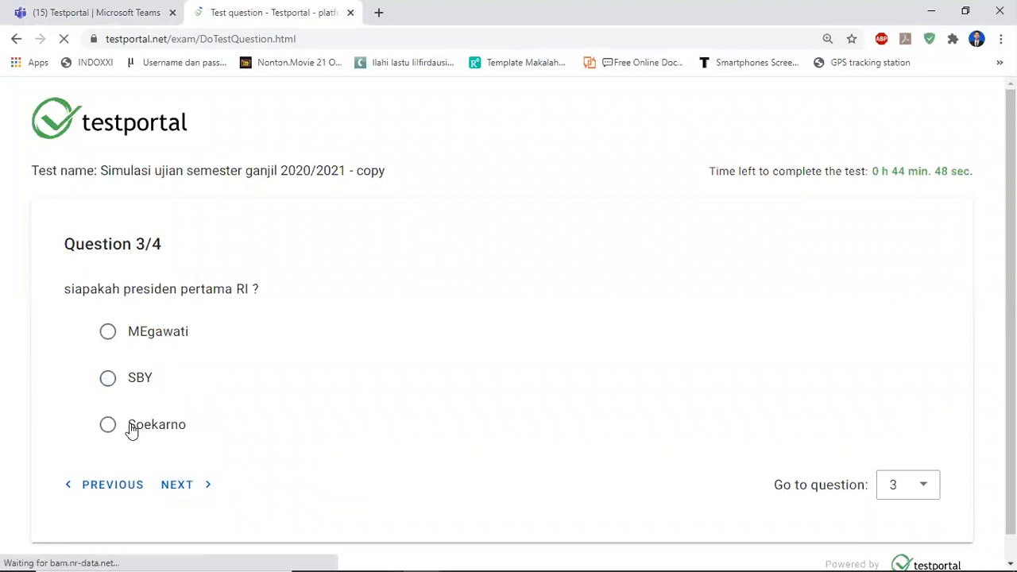
pyautogui.click(131, 428)
pyautogui.click(170, 485)
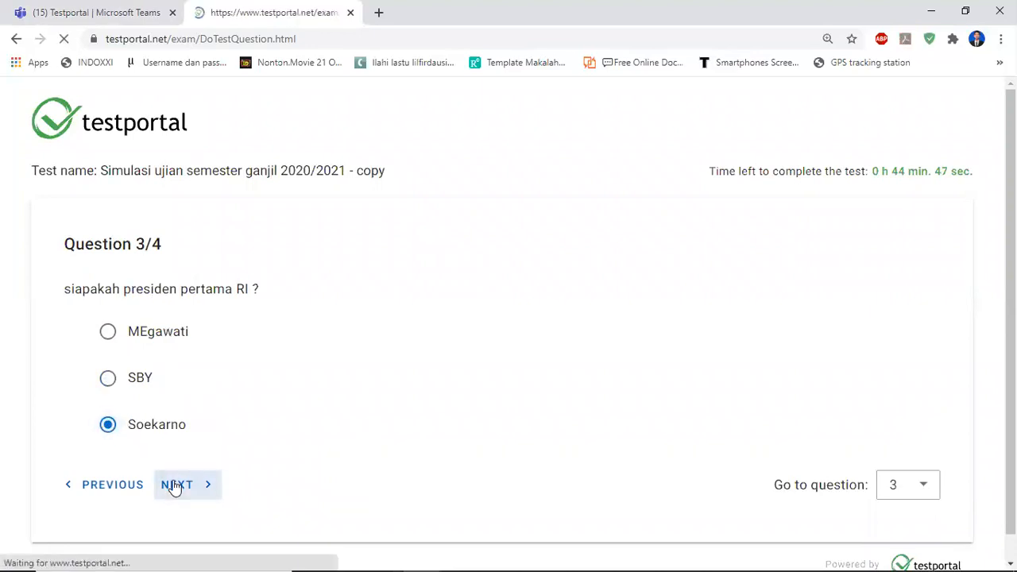
pyautogui.click(144, 424)
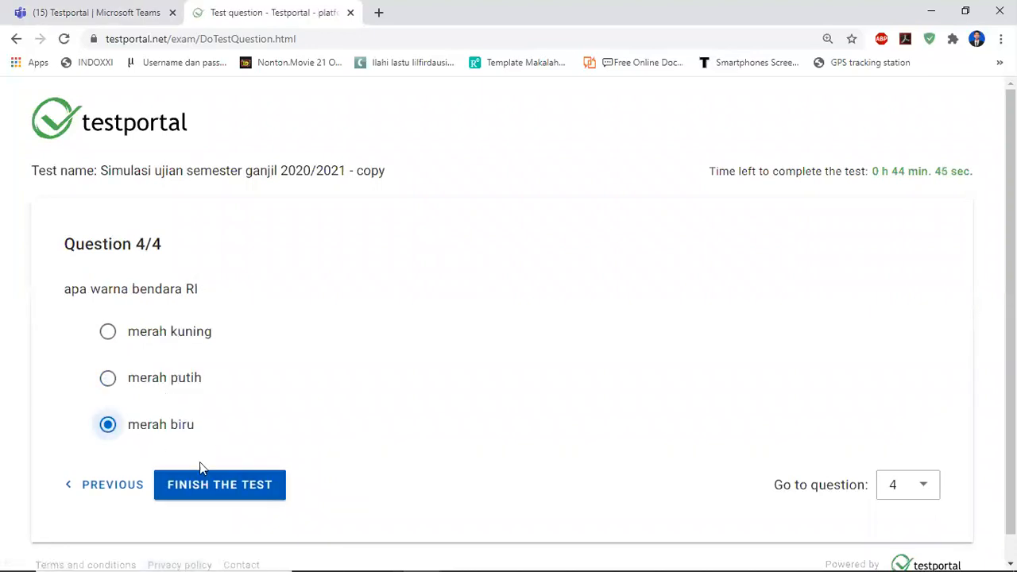
# Finish the test and confirm ending it.
pyautogui.click(203, 485)
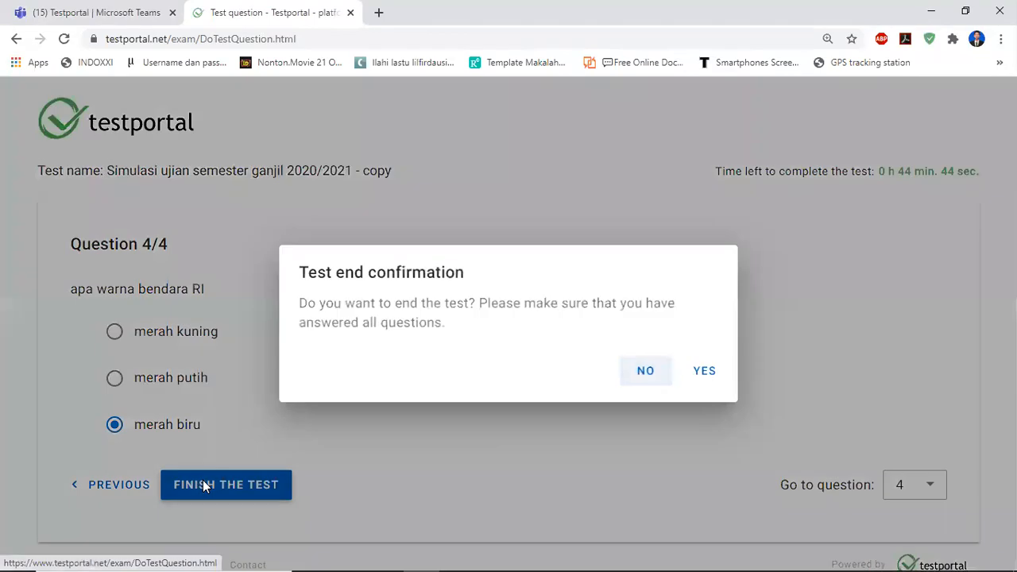
pyautogui.click(702, 371)
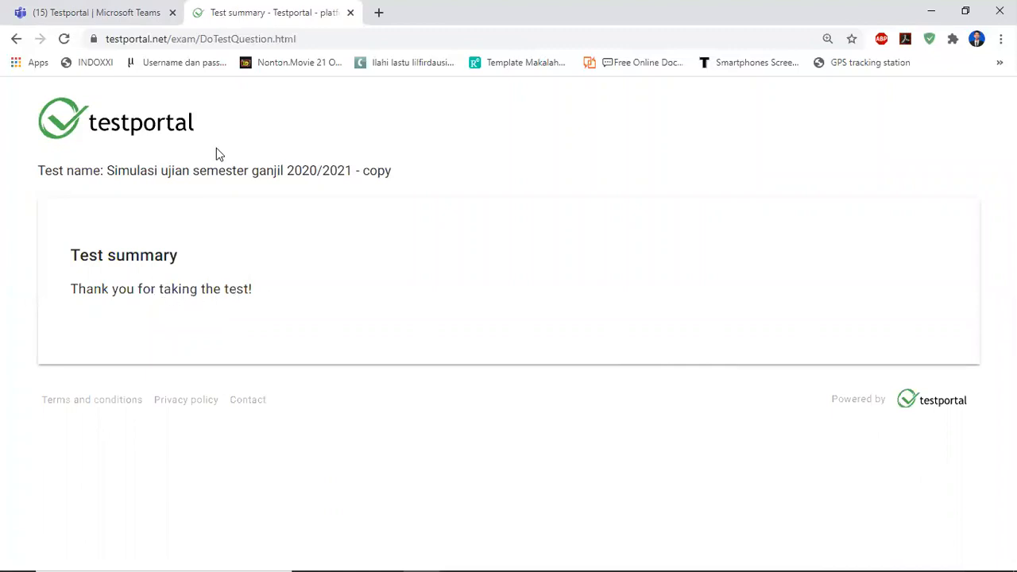
# Return to the Teams tab and open the test's Results page.
pyautogui.click(96, 12)
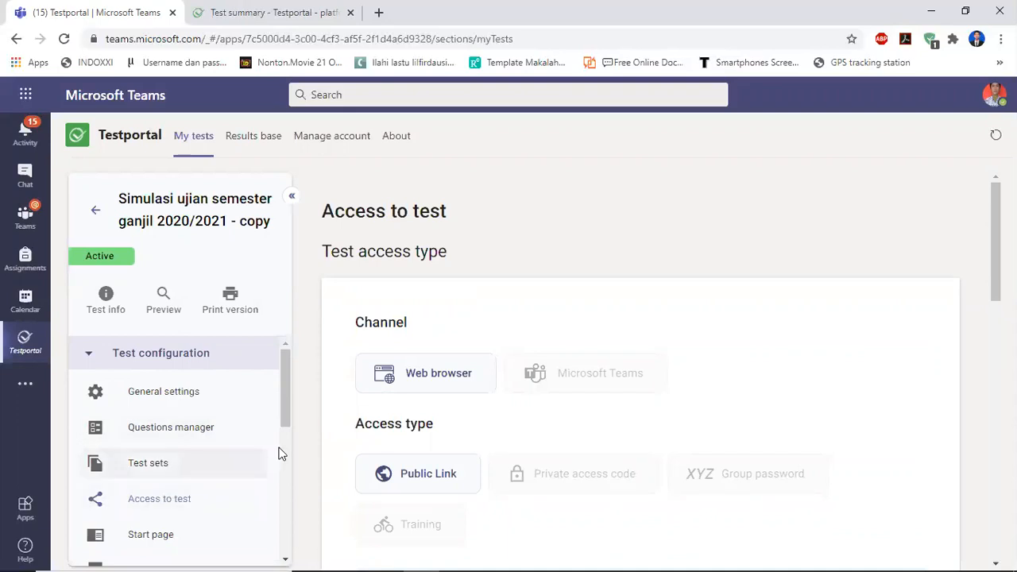
pyautogui.scroll(-4, 468, 464)
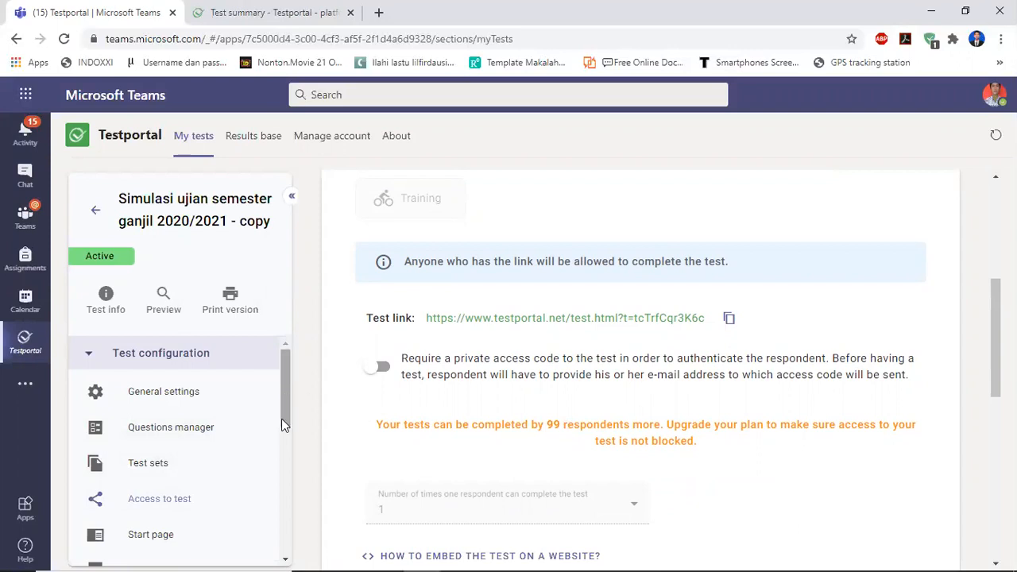
pyautogui.moveTo(284, 398); pyautogui.dragTo(290, 503)
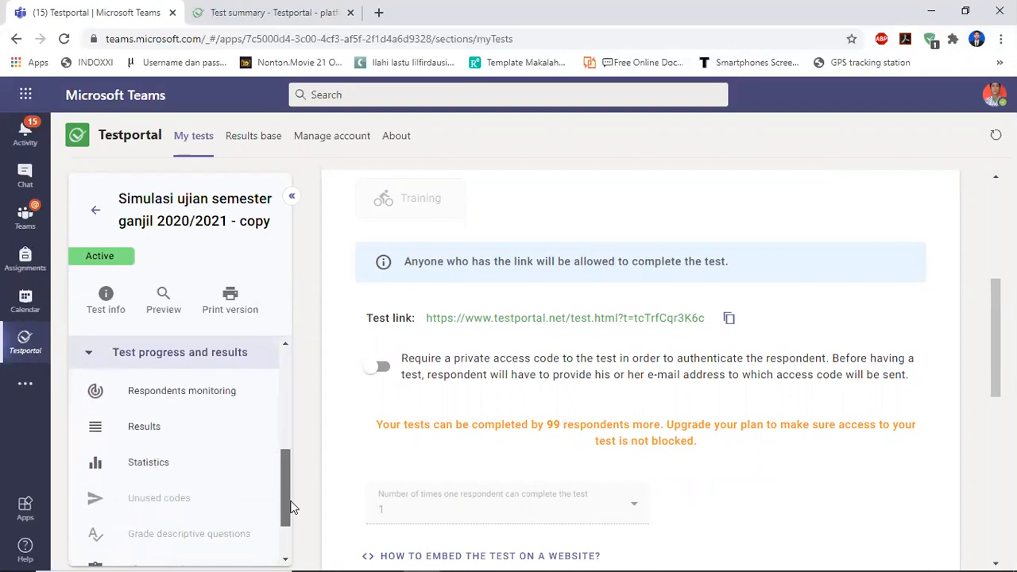
pyautogui.click(145, 423)
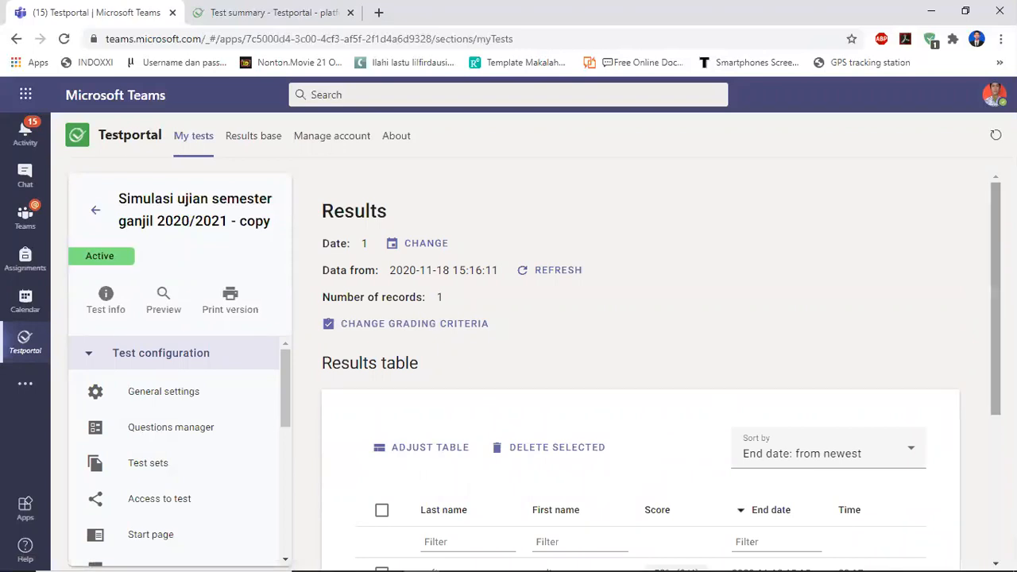
# Download the results as PDF with columns Last name, First name, kelas, Score and Number of times question page was left.
pyautogui.scroll(-3, 640, 366)
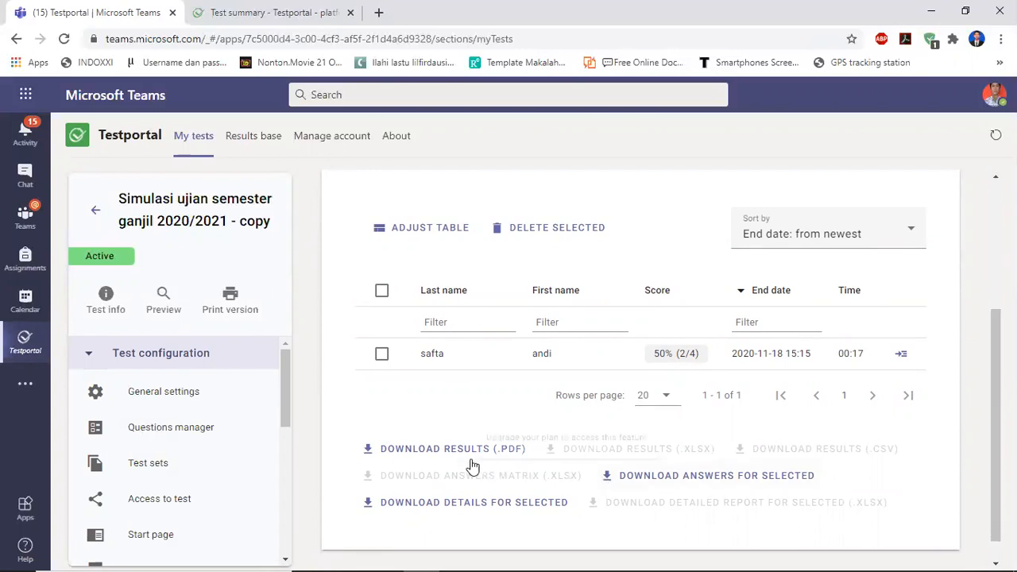
pyautogui.click(447, 457)
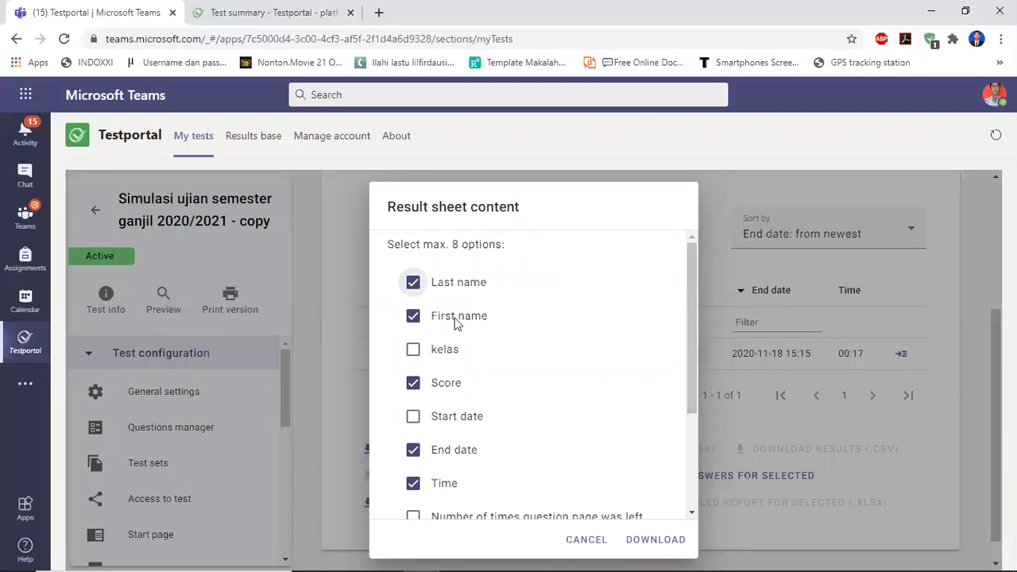
pyautogui.click(413, 350)
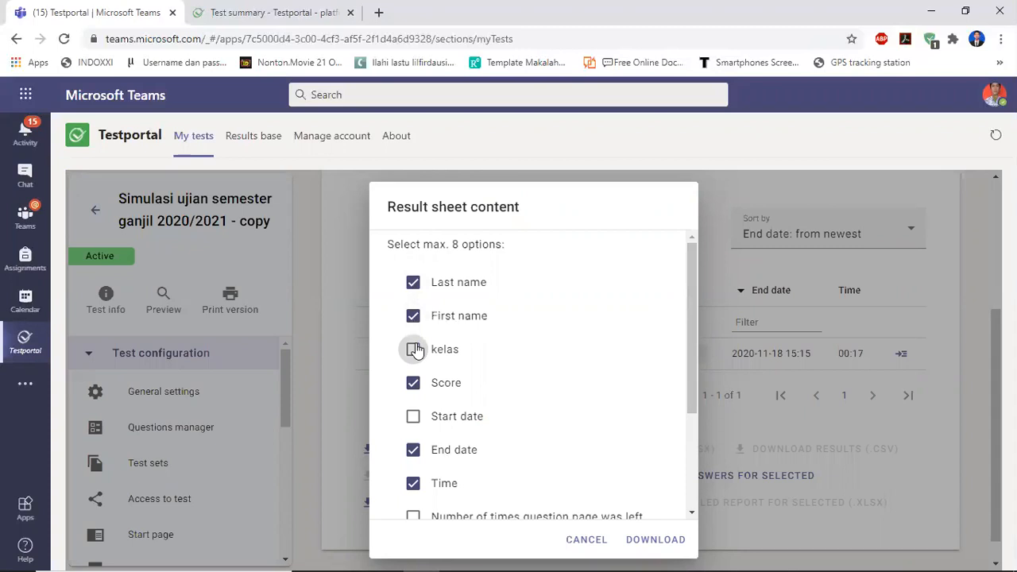
pyautogui.click(414, 449)
pyautogui.click(413, 483)
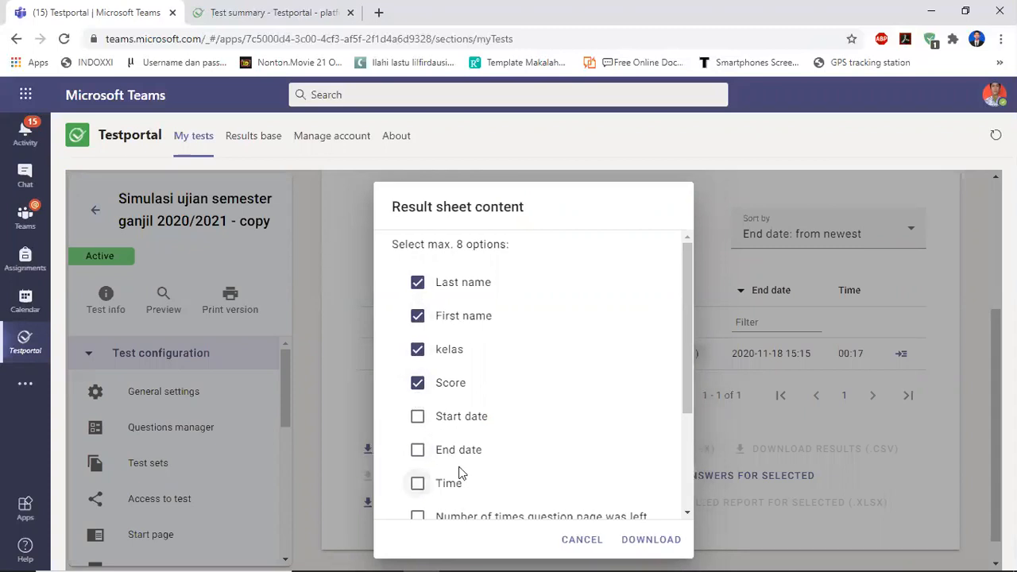
pyautogui.moveTo(683, 371); pyautogui.dragTo(683, 454)
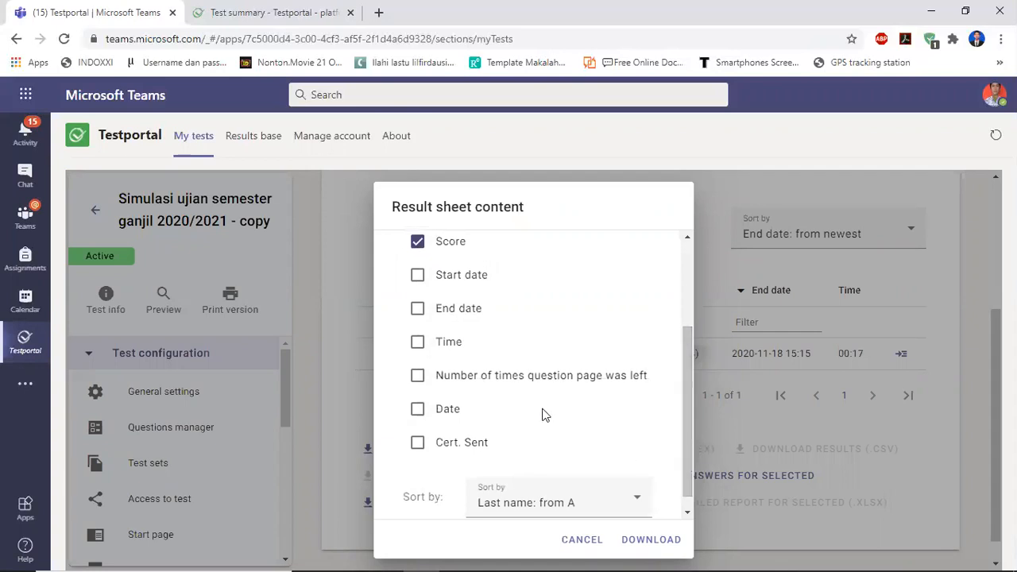
pyautogui.click(422, 379)
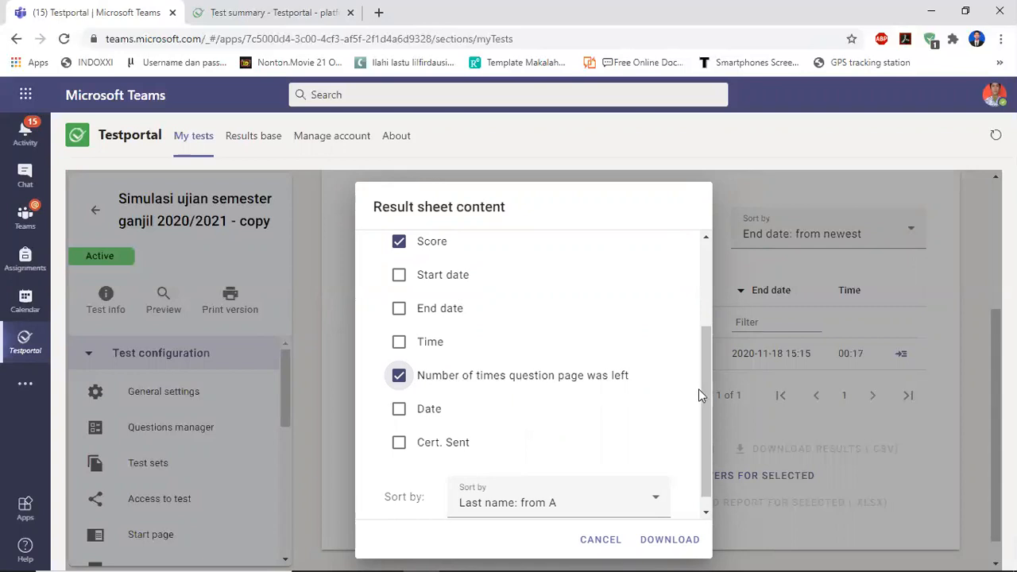
pyautogui.moveTo(700, 396); pyautogui.dragTo(694, 357)
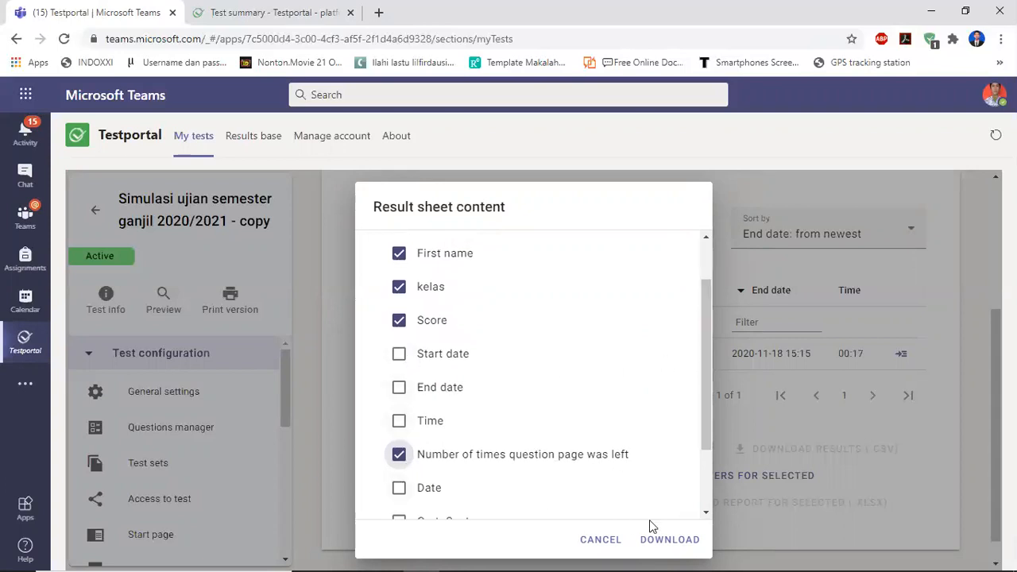
pyautogui.click(663, 543)
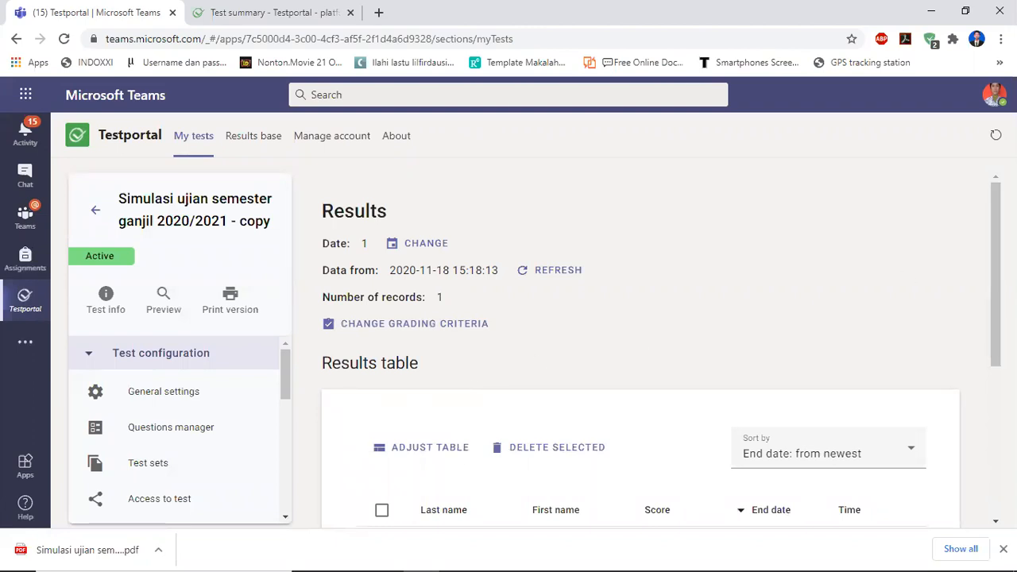
# Set the results table to show 100 rows per page.
pyautogui.scroll(-3, 700, 389)
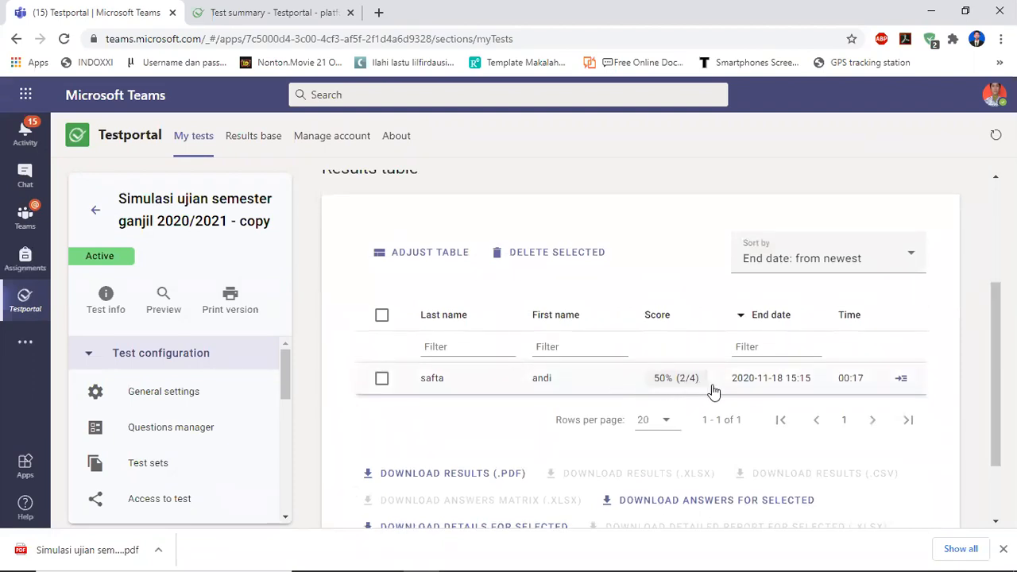
pyautogui.click(385, 317)
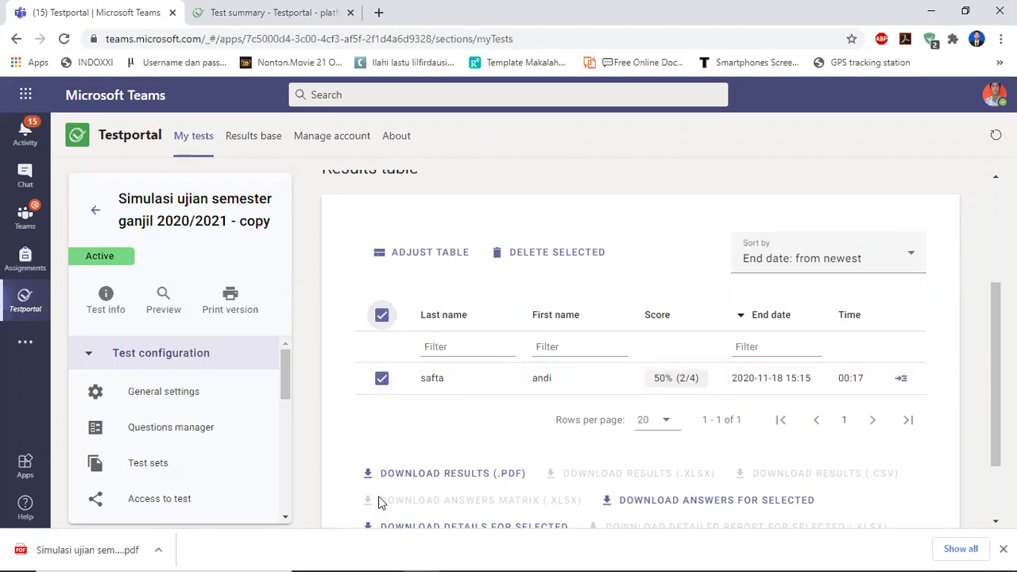
pyautogui.click(664, 426)
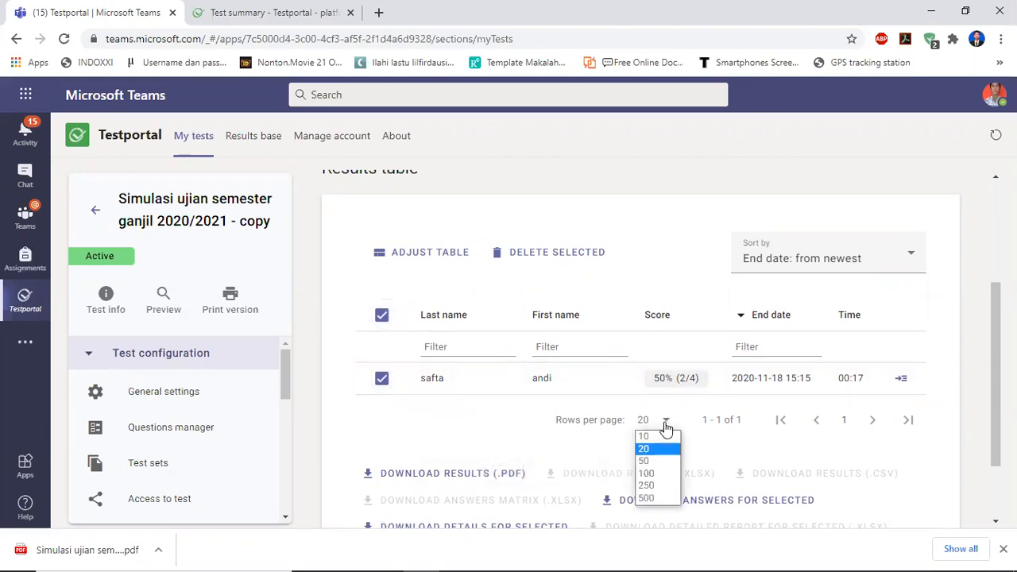
pyautogui.click(653, 472)
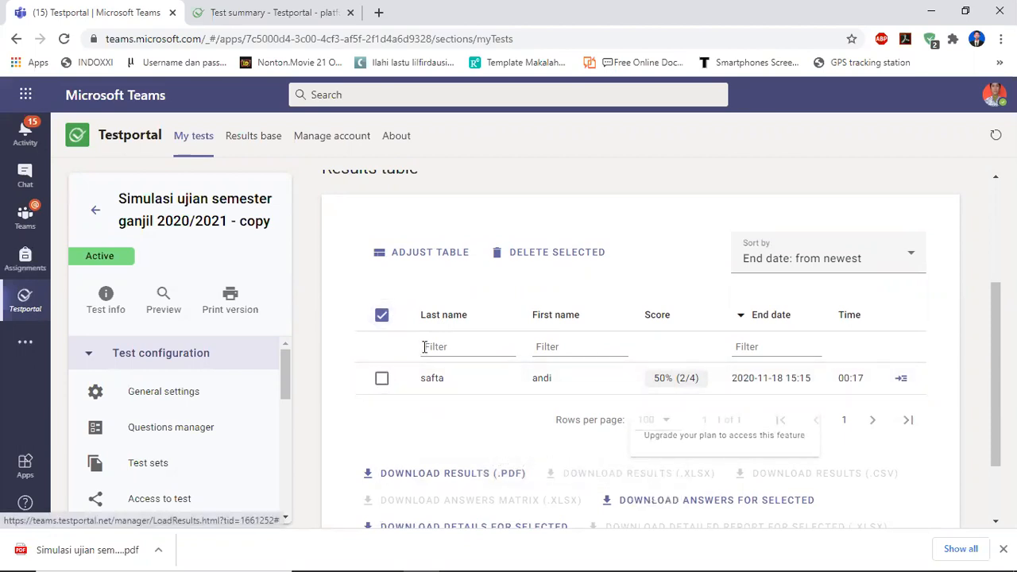
# Select all results in the table and delete them, confirming the irreversible deletion.
pyautogui.click(382, 318)
pyautogui.click(382, 318)
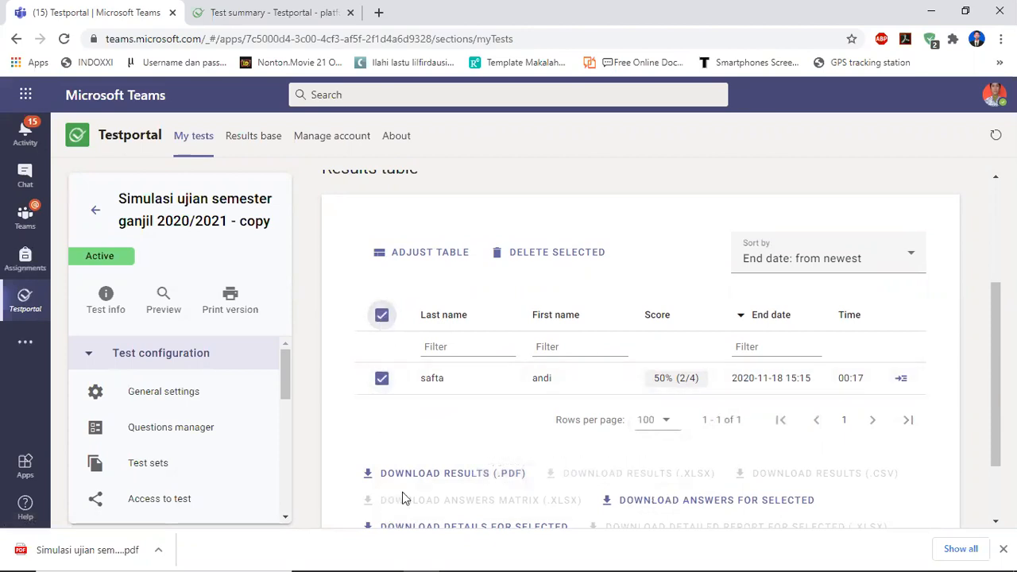
pyautogui.click(532, 260)
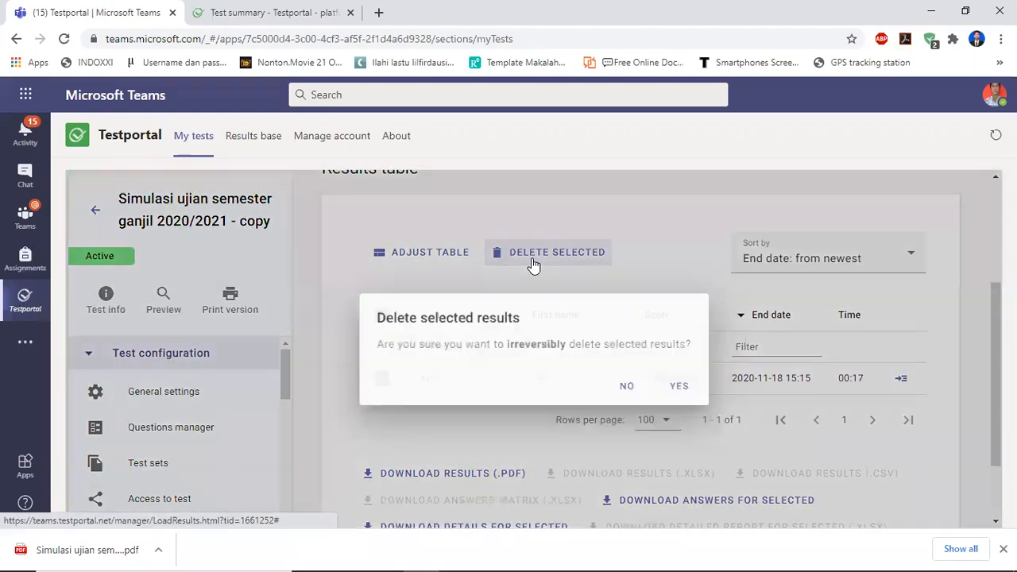
pyautogui.click(676, 388)
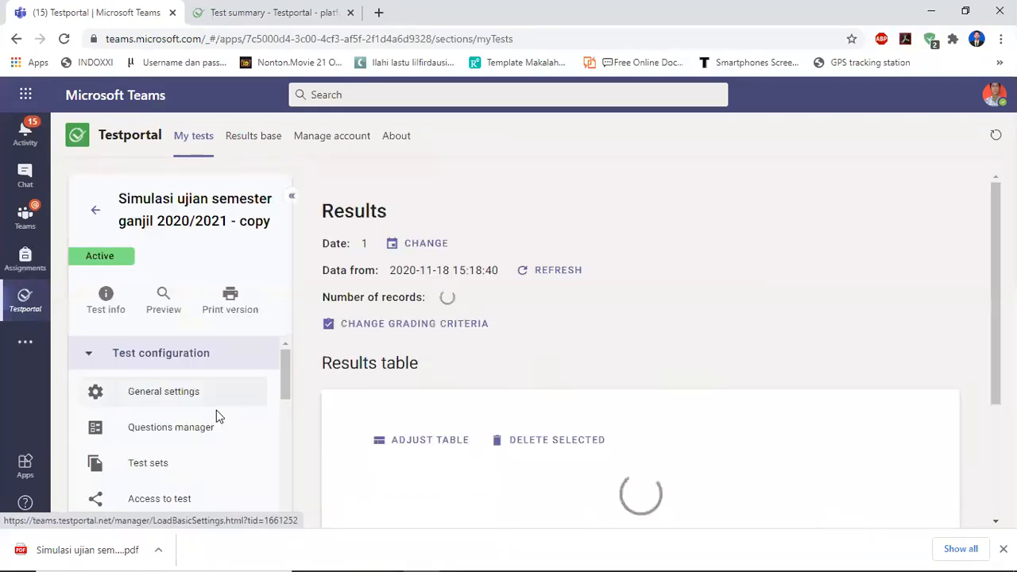
# Open the Access to test page and review the public test link settings.
pyautogui.click(167, 499)
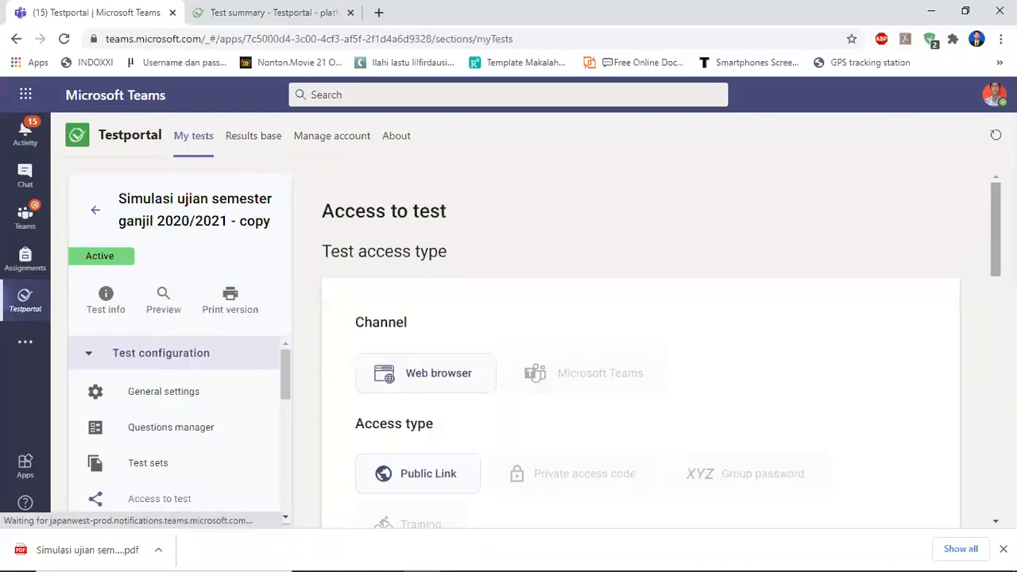
pyautogui.scroll(-4, 528, 461)
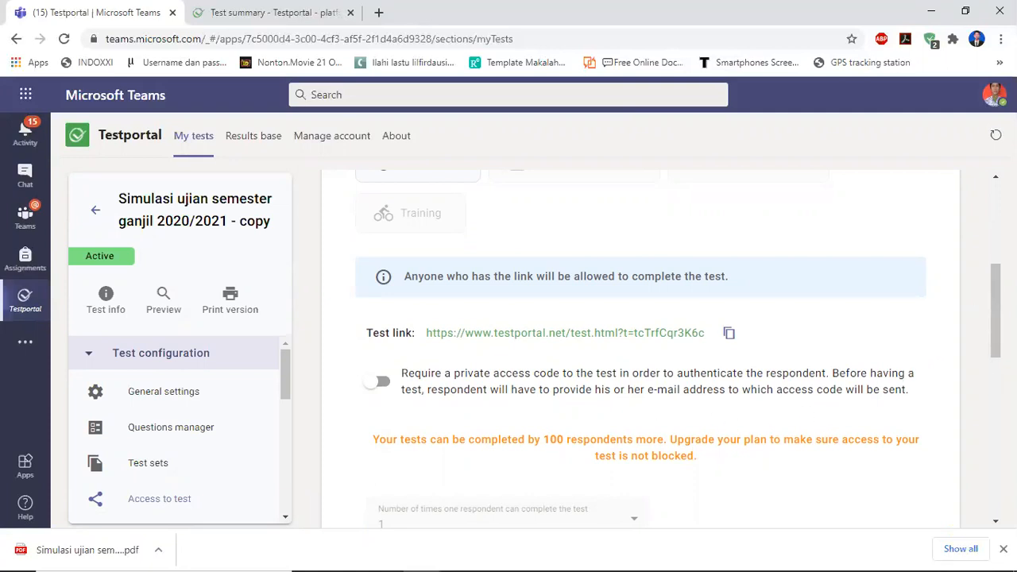
pyautogui.click(990, 381)
pyautogui.moveTo(984, 381); pyautogui.dragTo(992, 254)
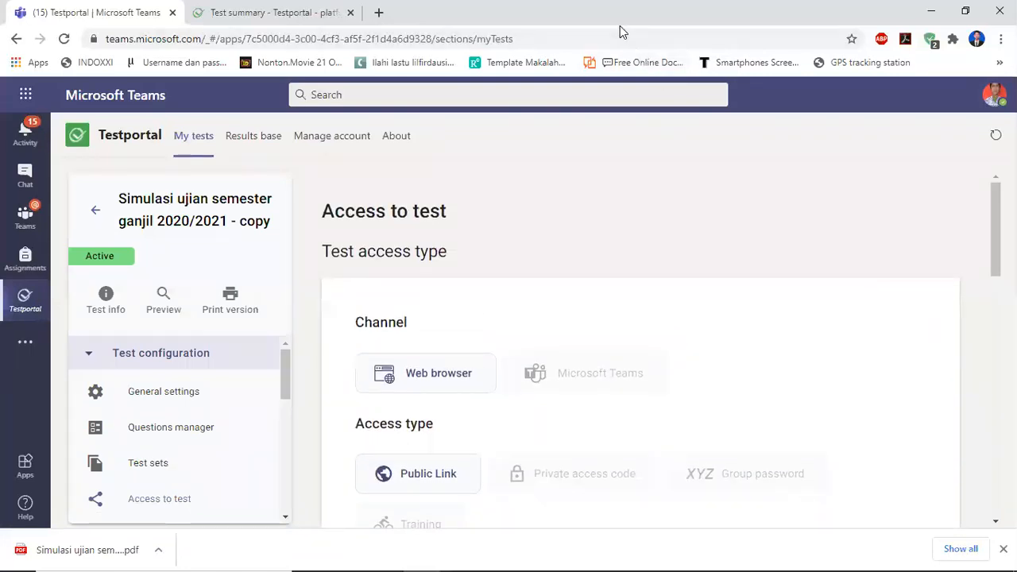
pyautogui.click(696, 1)
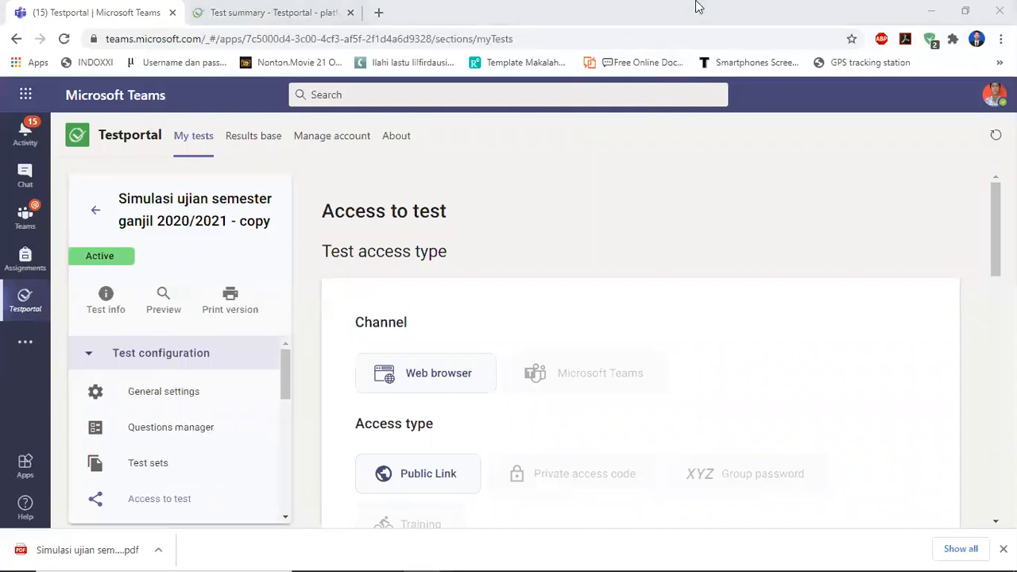